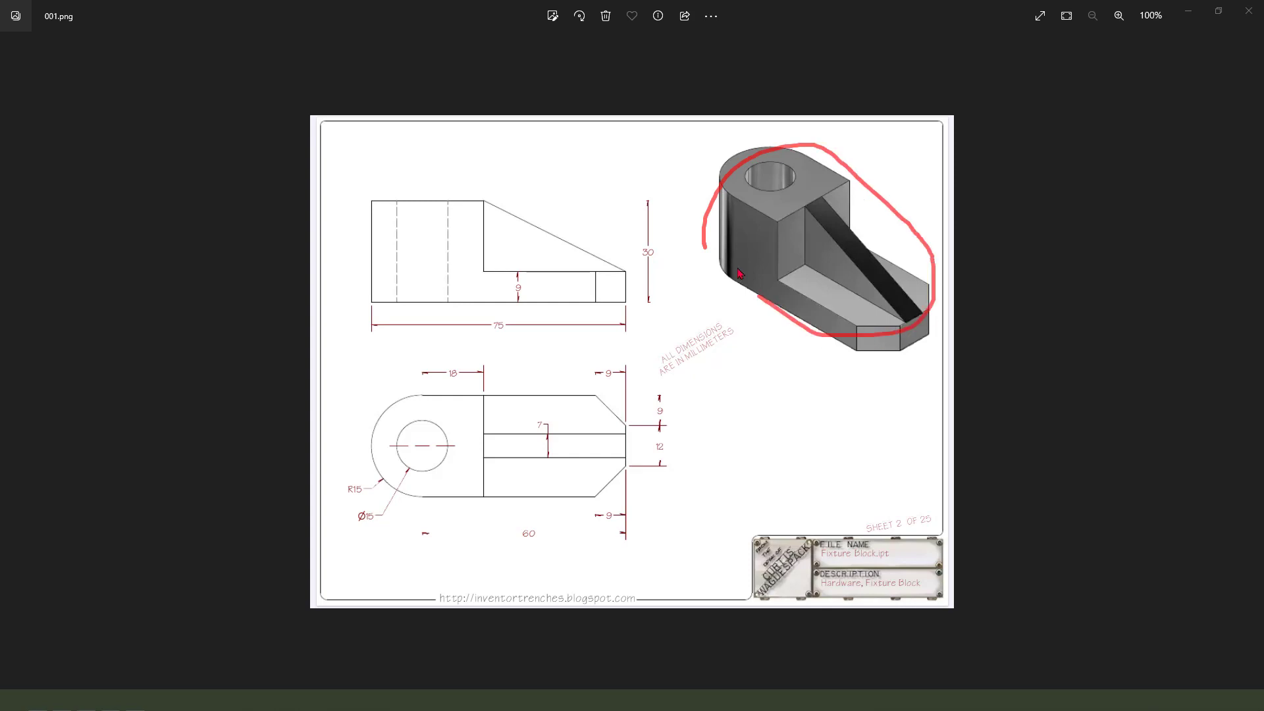
pyautogui.moveTo(738, 274); pyautogui.dragTo(722, 224)
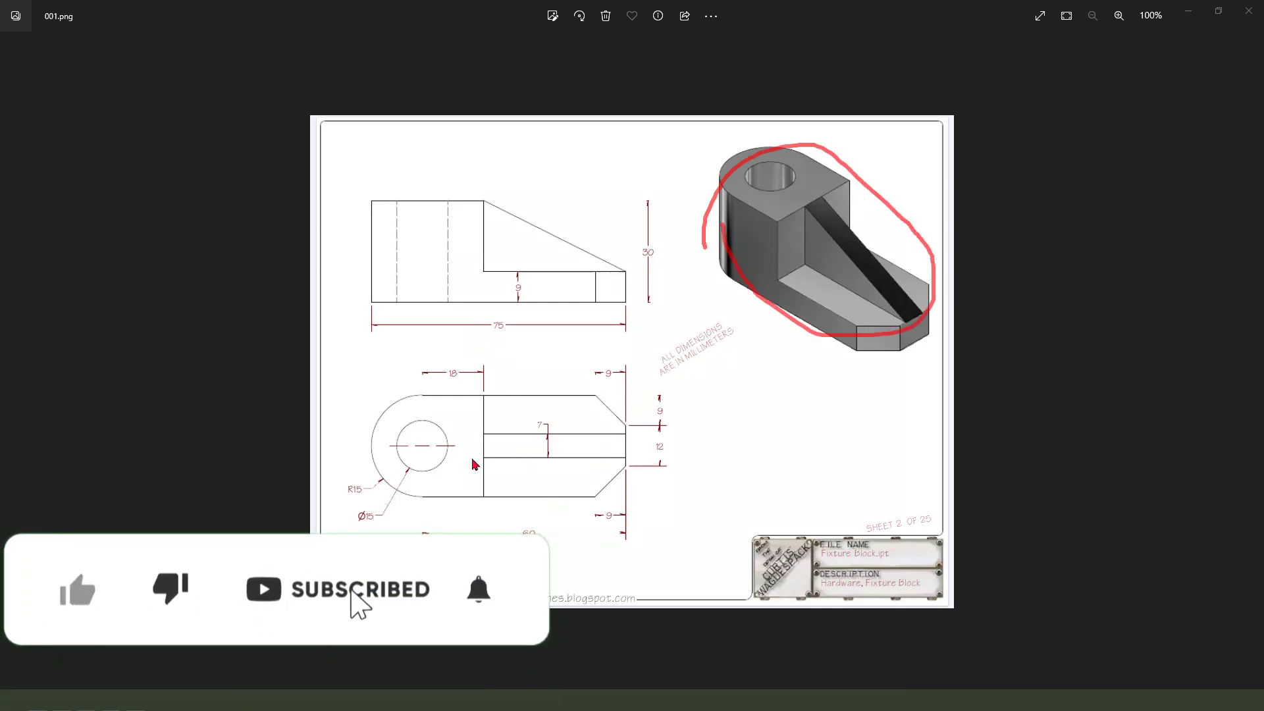
# - Start an Extrude with a new sketch on the XY datum plane and draw a rectangle about 53 by 34 mm
pyautogui.press('e')
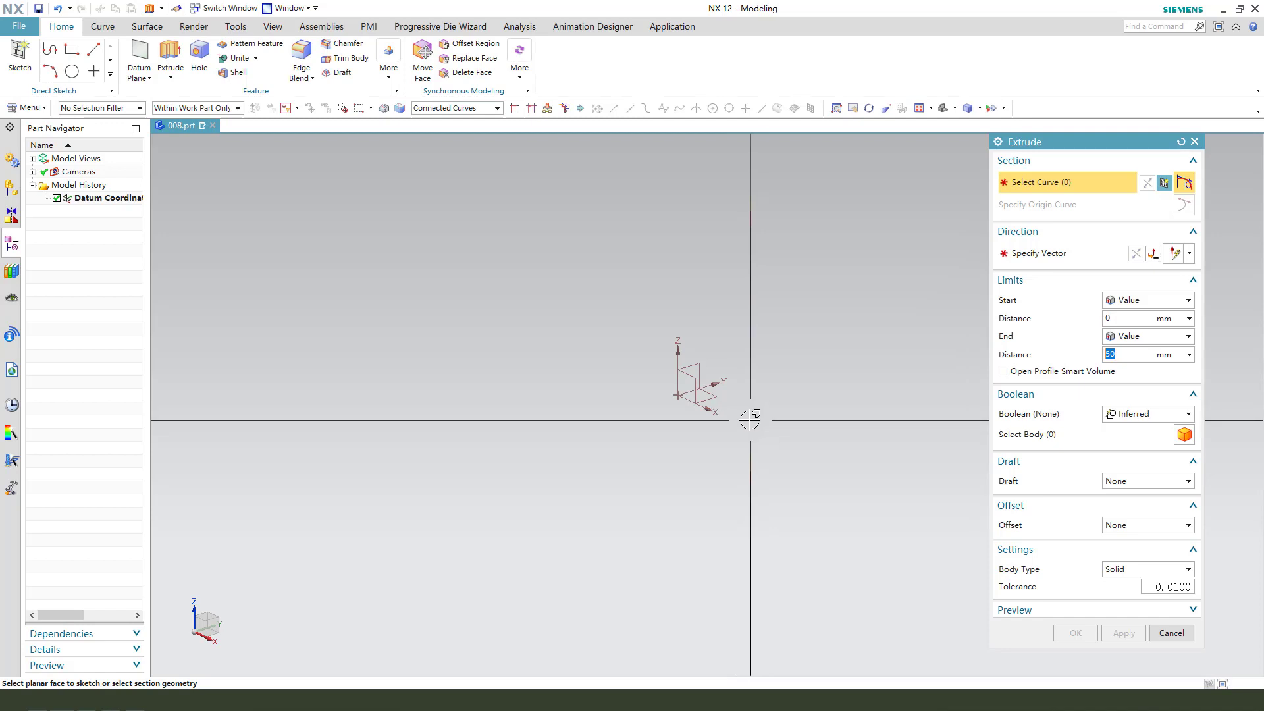
pyautogui.click(720, 398)
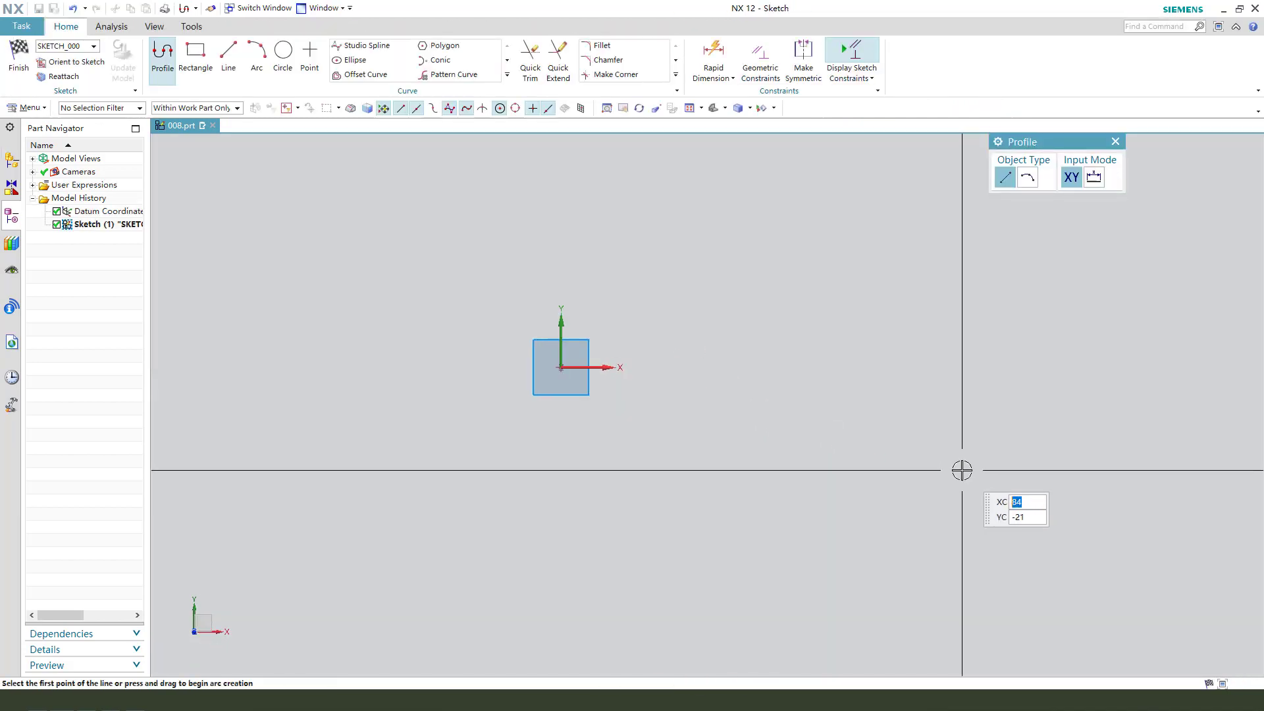
pyautogui.click(195, 52)
pyautogui.click(561, 287)
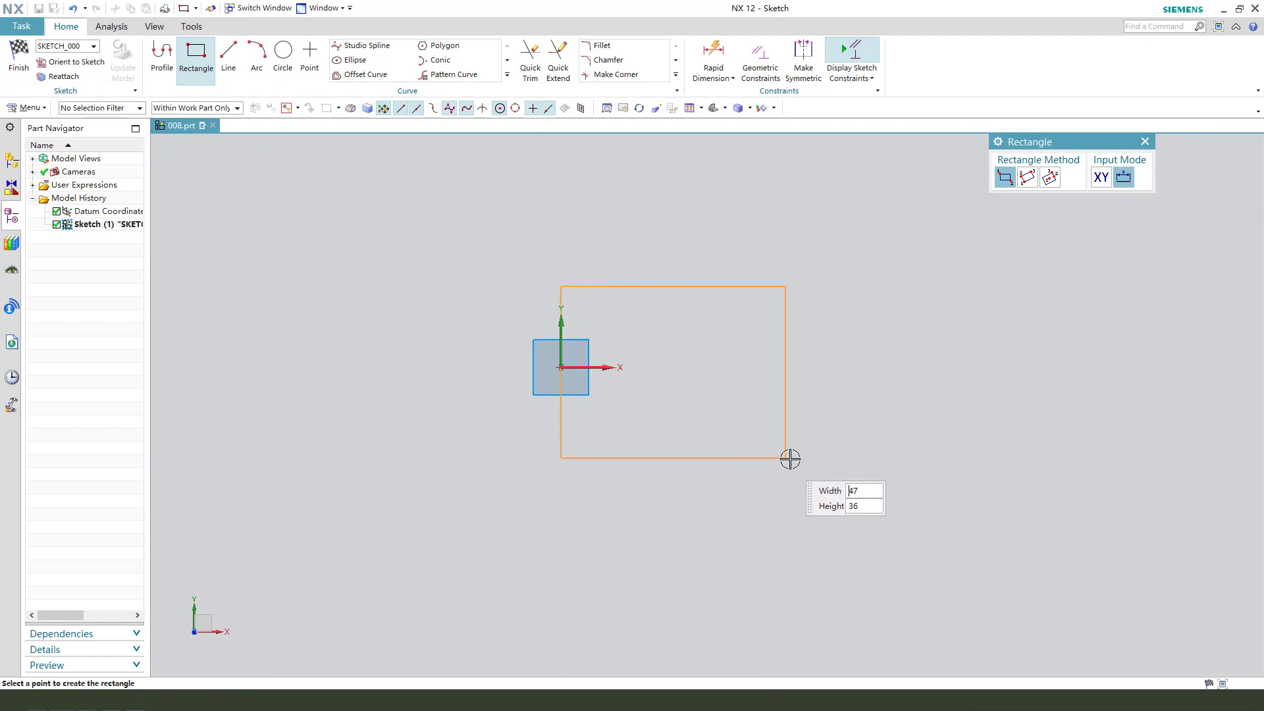
pyautogui.click(814, 447)
pyautogui.rightClick(927, 318)
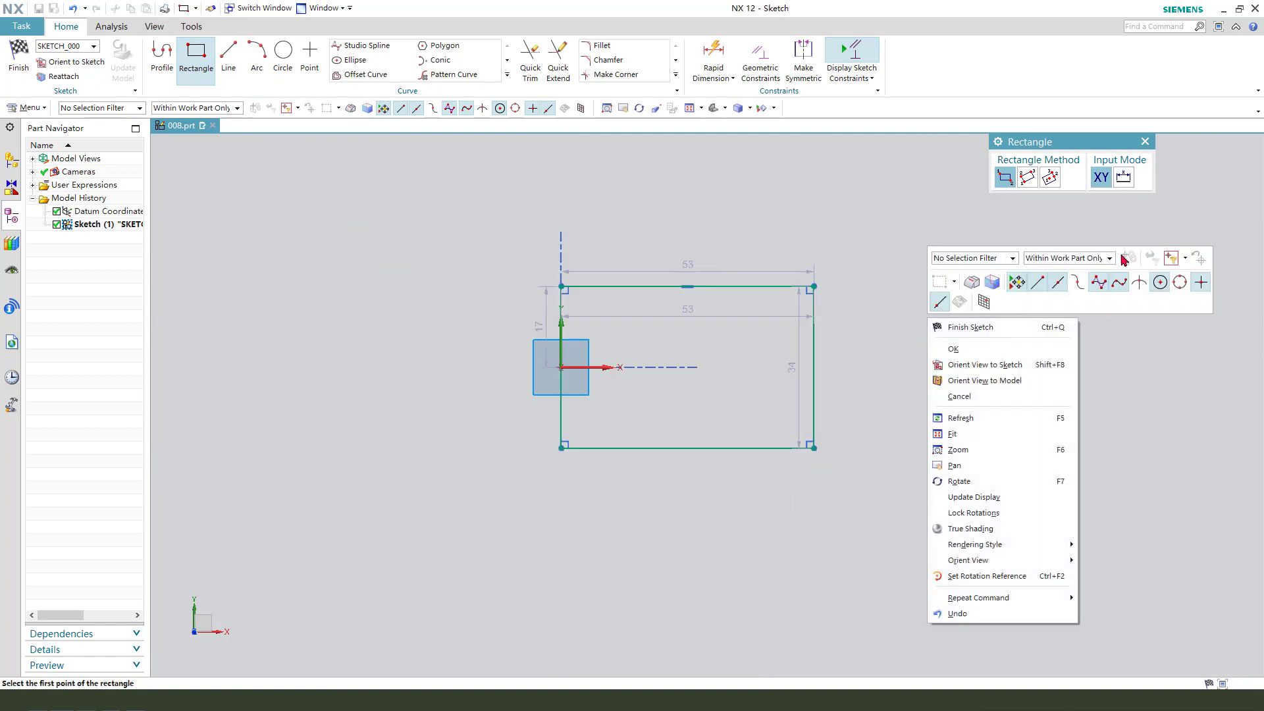
pyautogui.click(1144, 142)
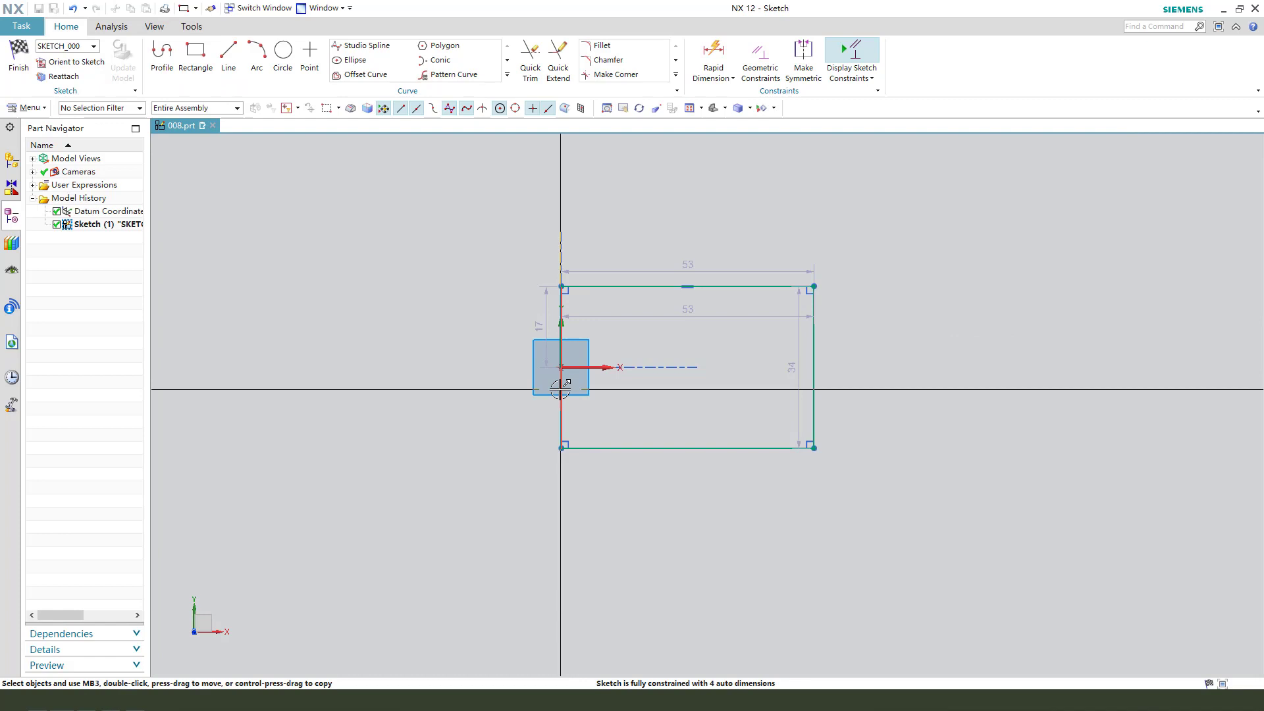
# - Pull the rectangle's edge off the Y axis and make its midpoint coincident with the sketch origin
pyautogui.moveTo(562, 386); pyautogui.dragTo(646, 385)
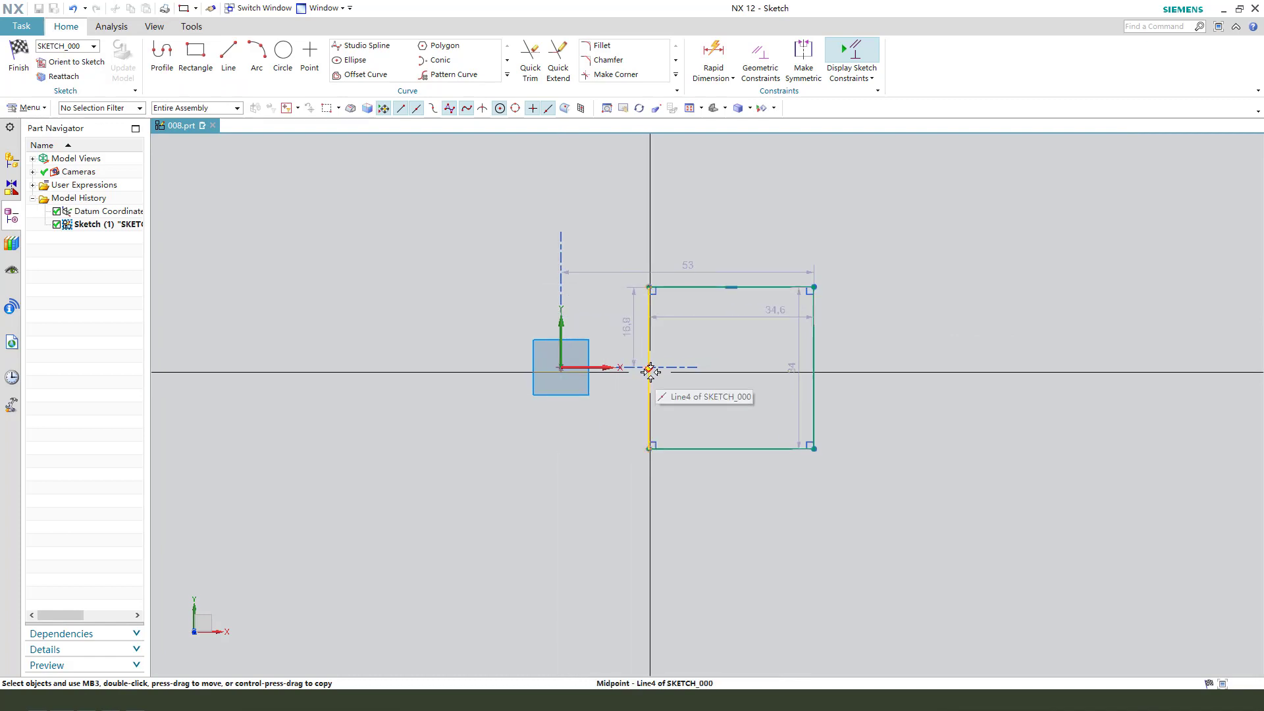
pyautogui.click(649, 367)
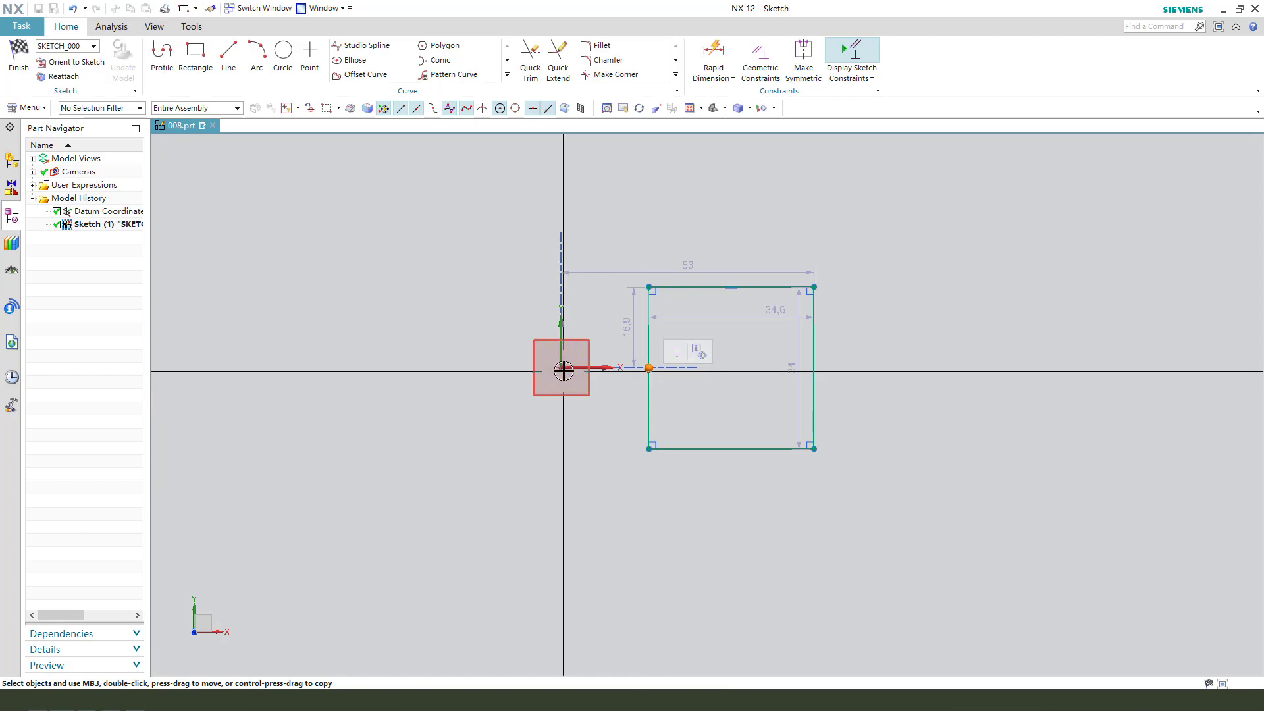
pyautogui.click(563, 369)
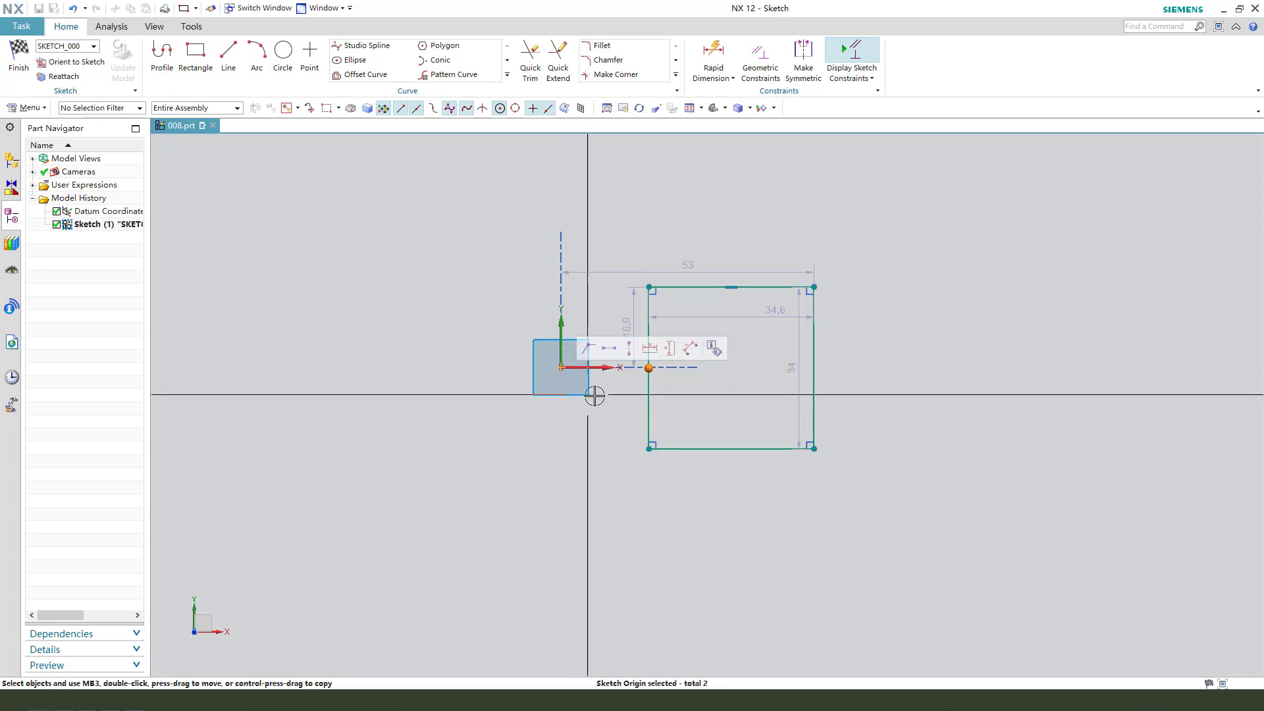
pyautogui.click(593, 354)
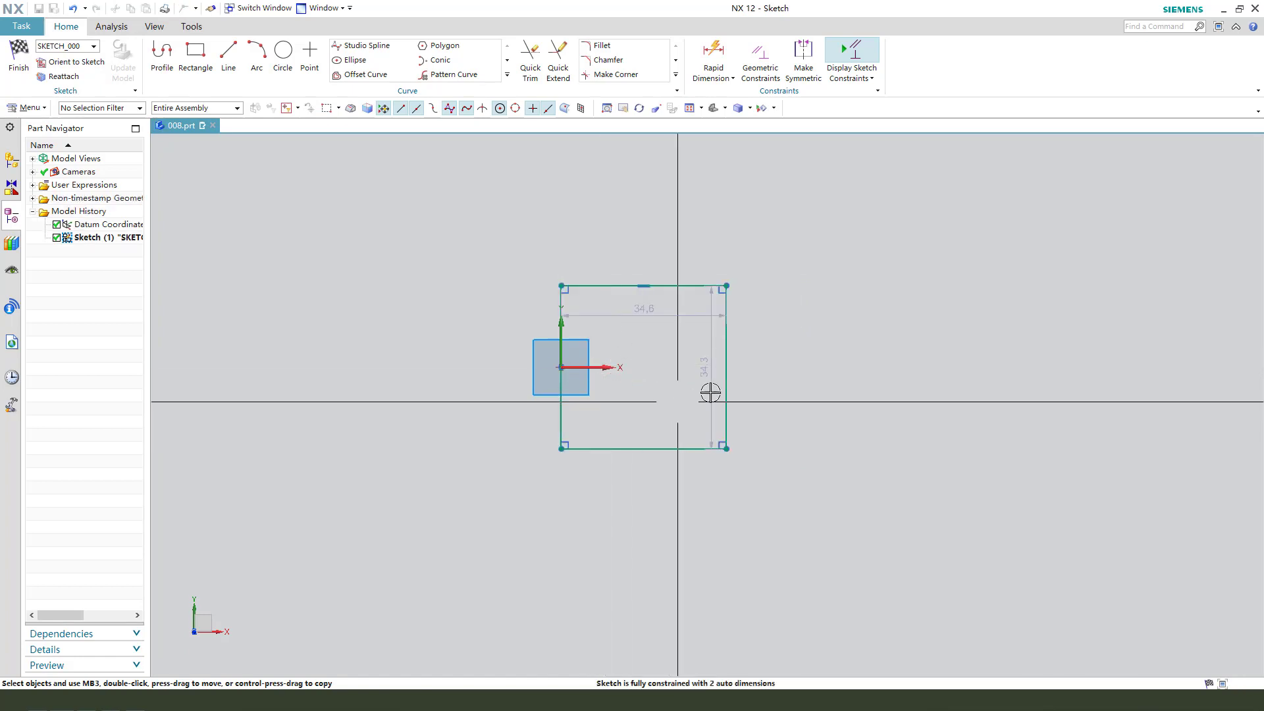
# - Move the rectangle's dimensions outside the profile and set its horizontal length to 75 mm
pyautogui.moveTo(774, 366); pyautogui.dragTo(865, 365)
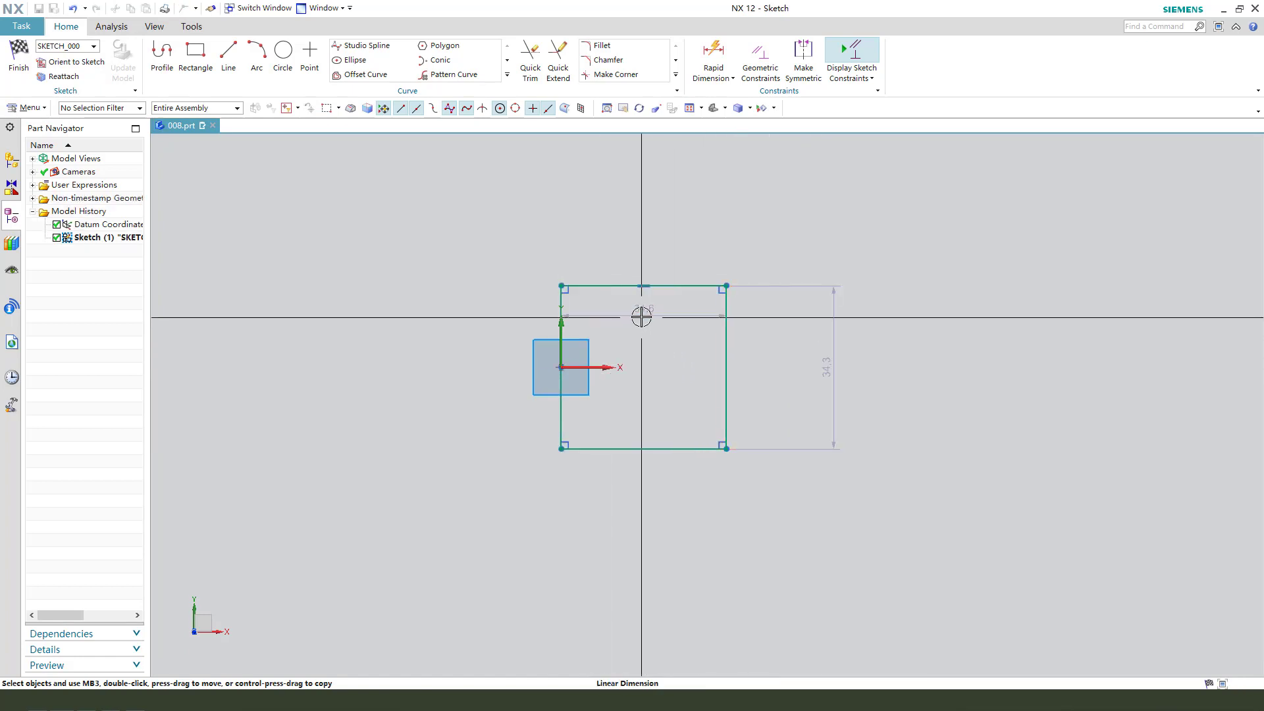
pyautogui.moveTo(641, 316); pyautogui.dragTo(645, 256)
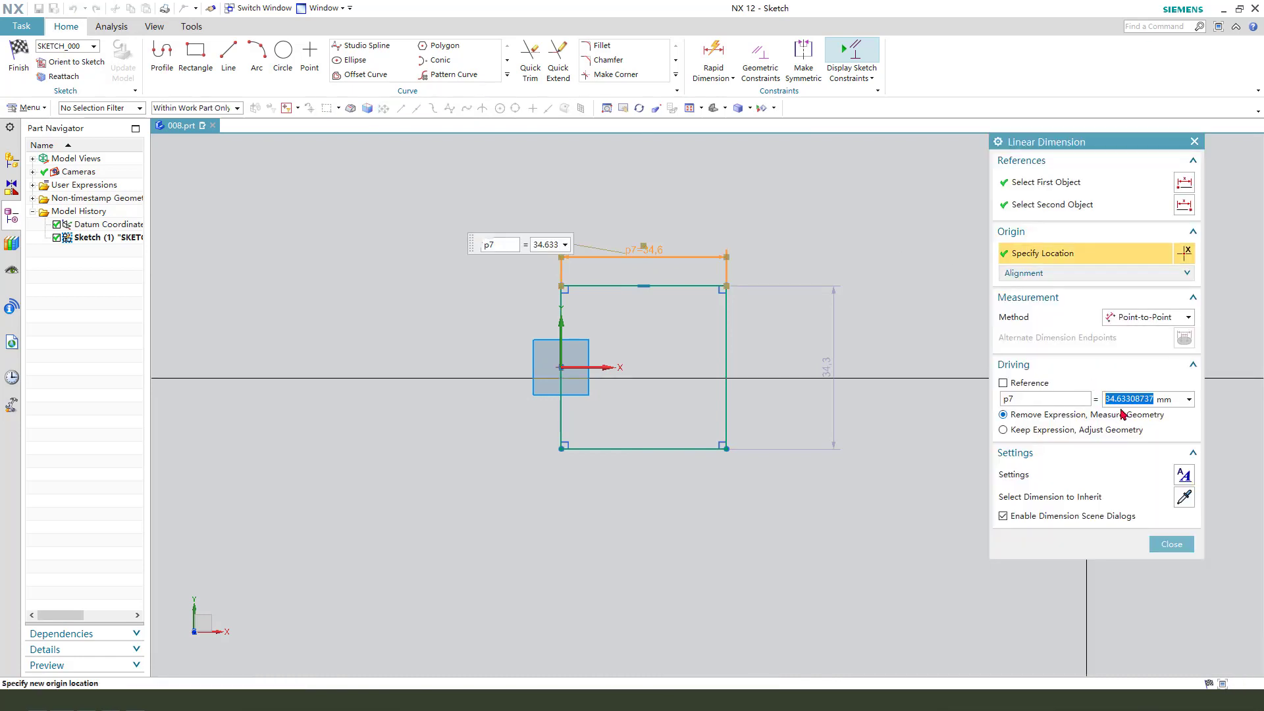
pyautogui.press('Return')
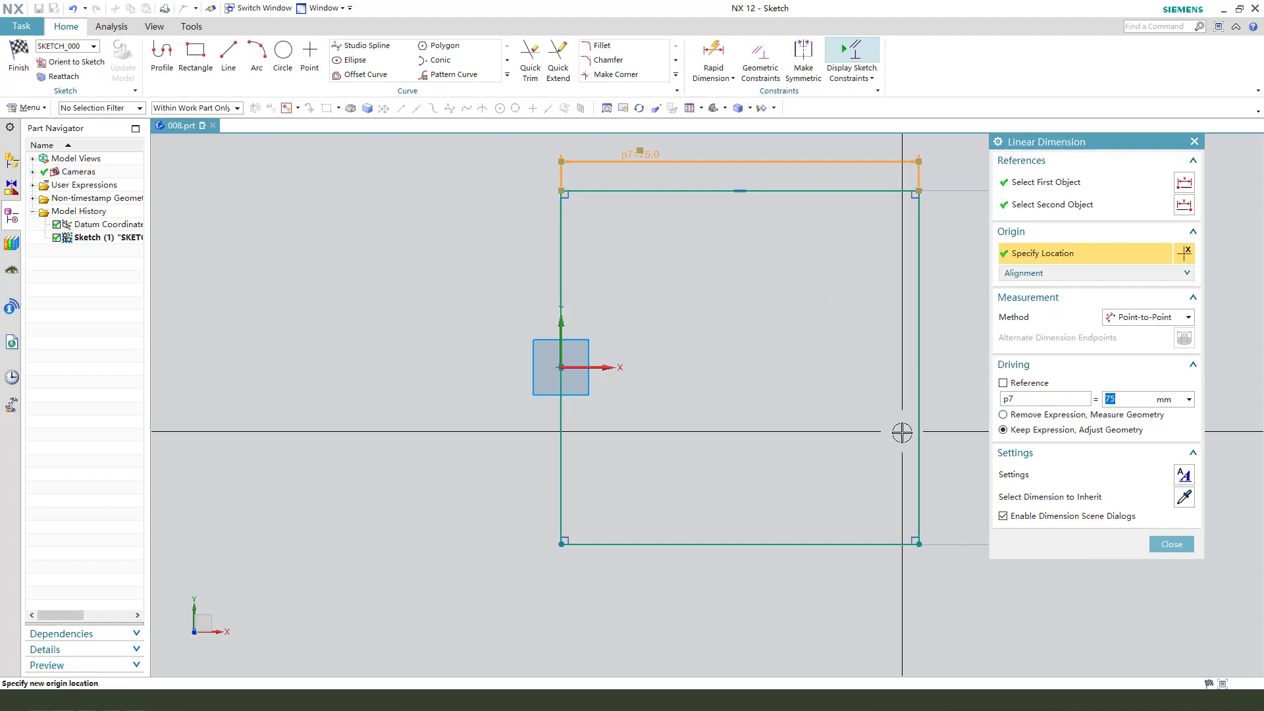
pyautogui.middleClick(686, 389)
pyautogui.scroll(-3, 877, 412)
# - Set the rectangle's vertical dimension to 30 mm
pyautogui.moveTo(826, 374); pyautogui.dragTo(878, 374)
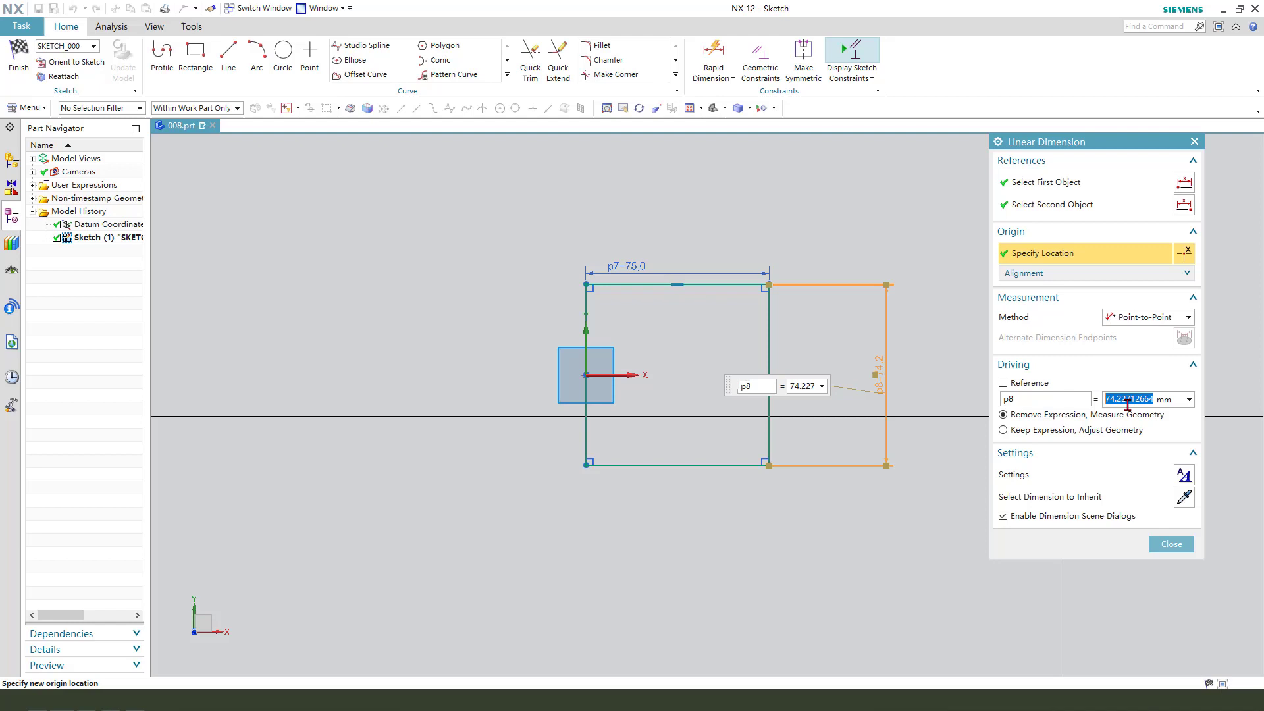
pyautogui.write('30')
pyautogui.press('Return')
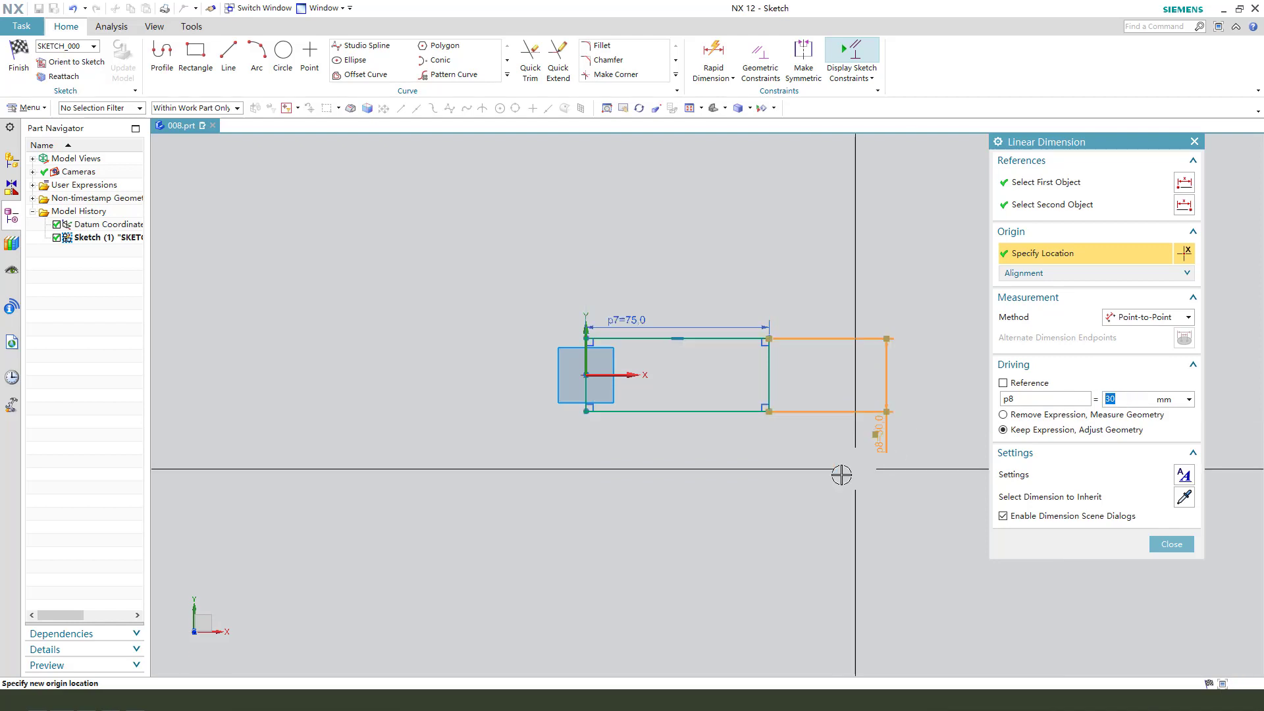
pyautogui.middleClick(870, 438)
pyautogui.scroll(2, 728, 362)
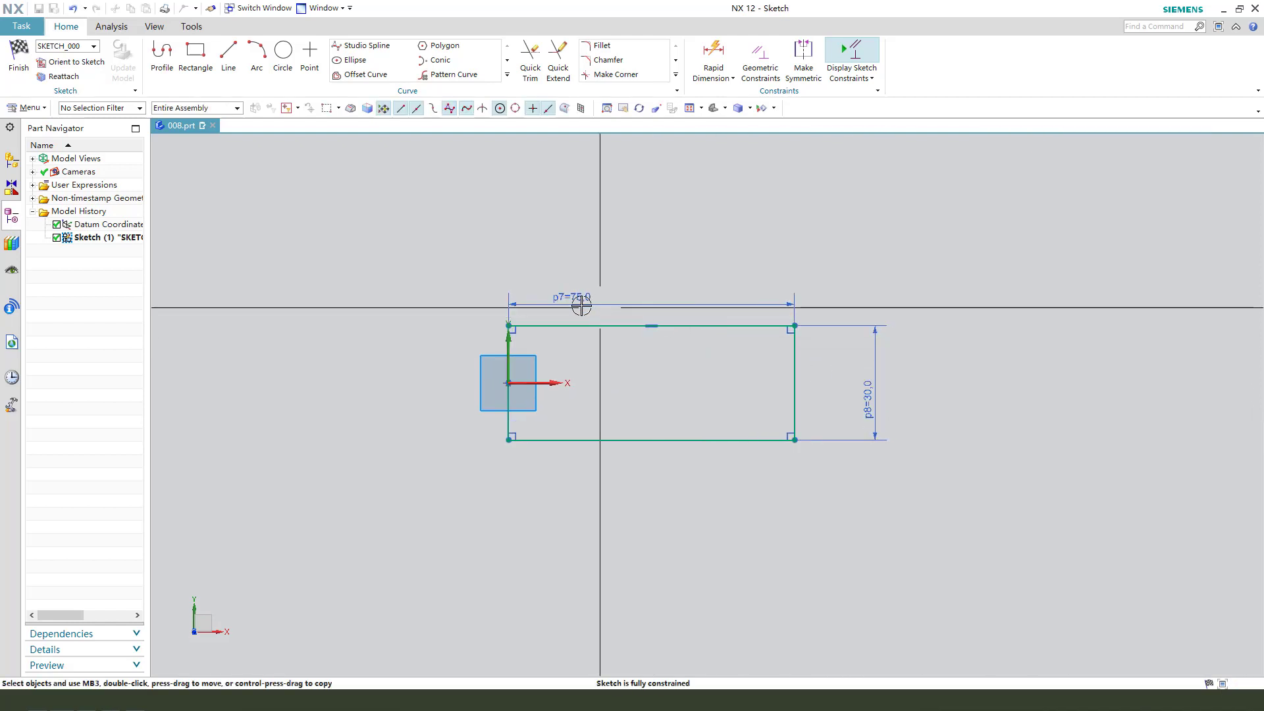
pyautogui.scroll(1, 676, 290)
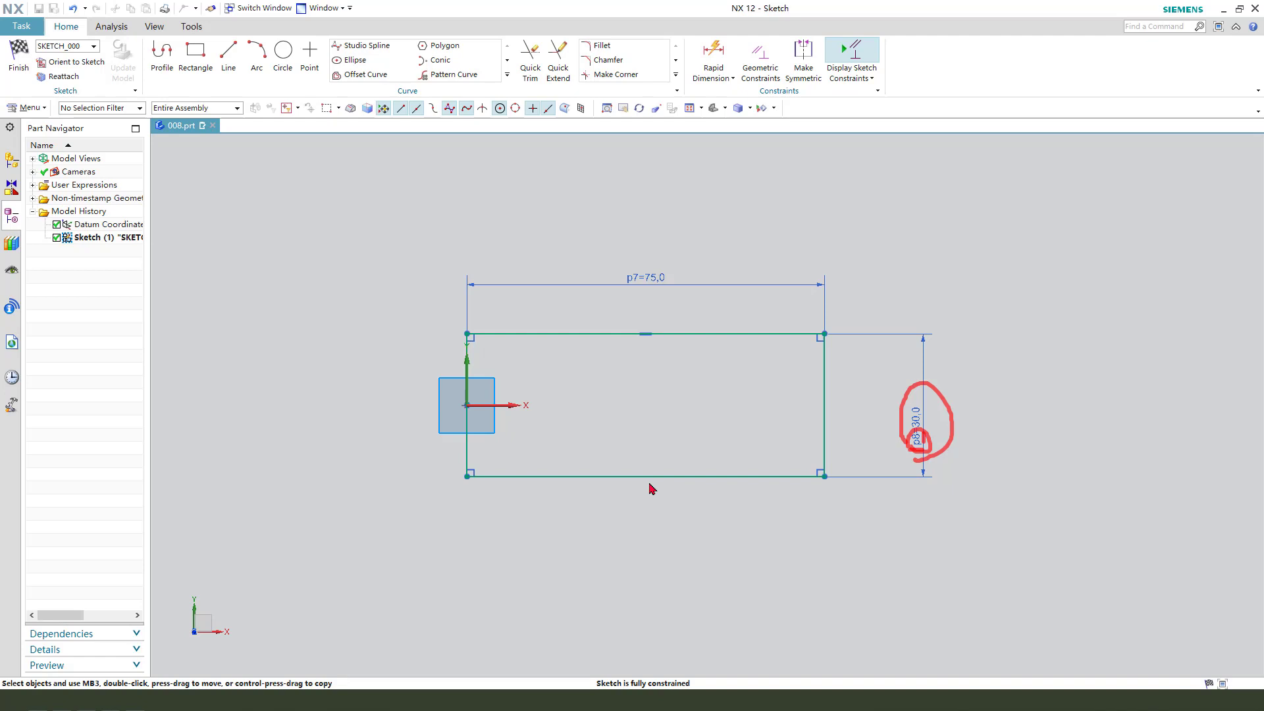
# - Finish the sketch and extrude the rectangle 30 mm into a solid block
pyautogui.click(18, 56)
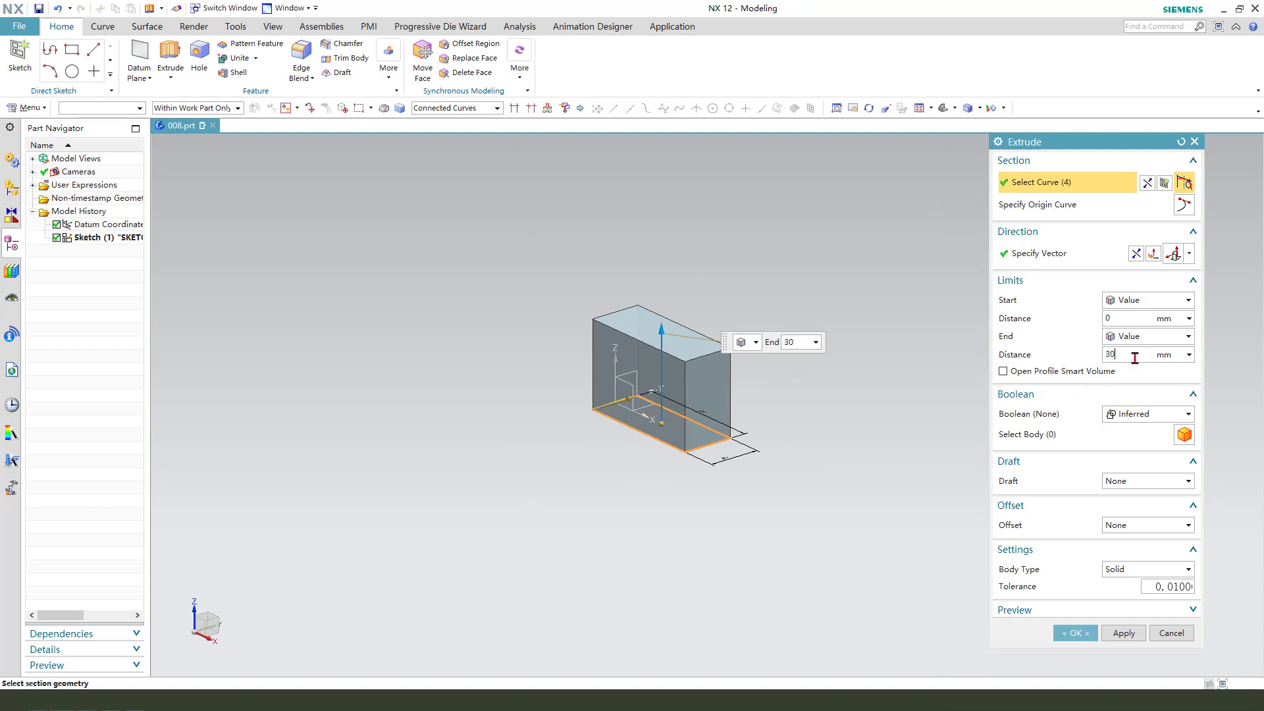
pyautogui.click(1076, 633)
pyautogui.scroll(2, 800, 429)
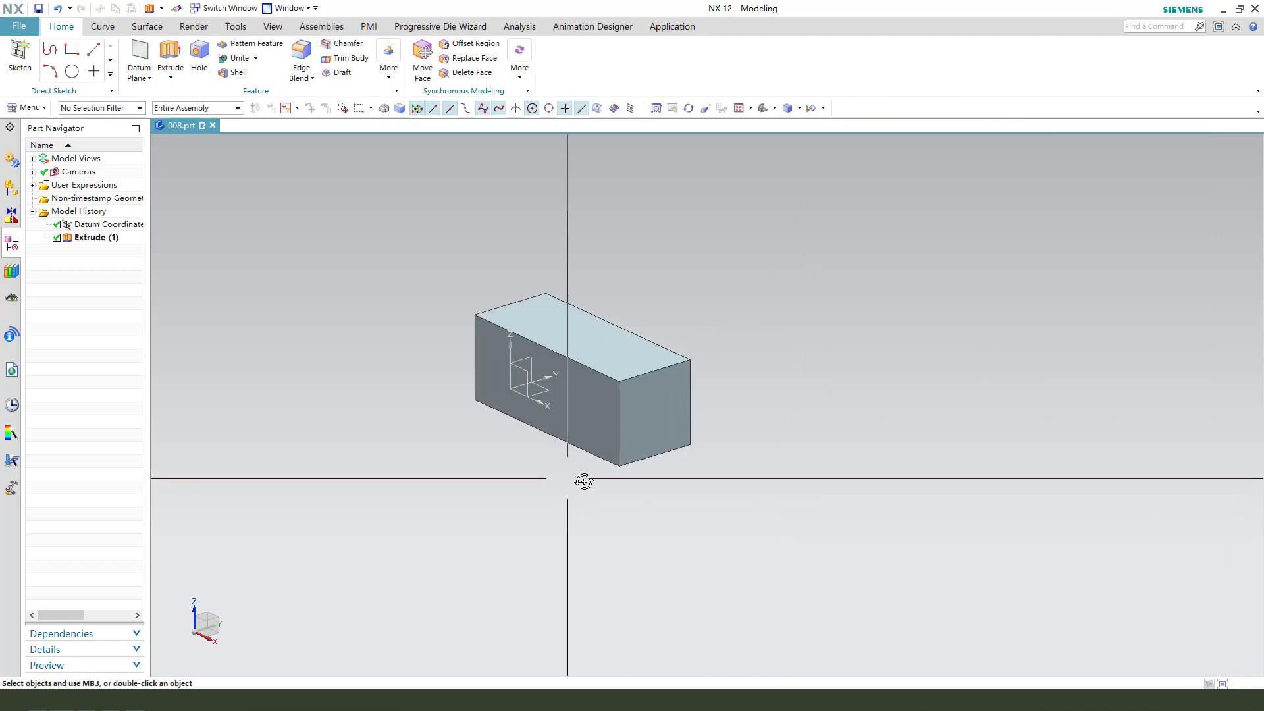
# - Start a three-face Face Blend, restrict selection to single faces, and choose only one long side of the block as Face 1
pyautogui.moveTo(584, 481); pyautogui.dragTo(516, 404, button='middle')
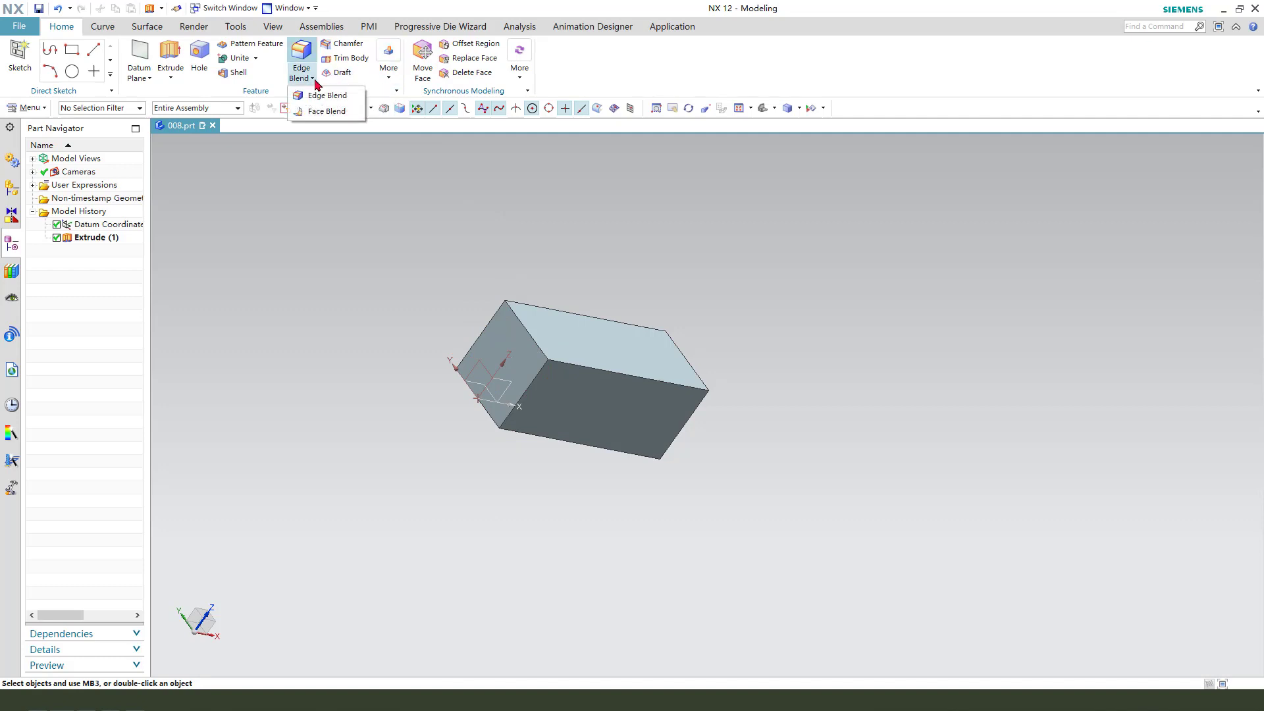
pyautogui.click(319, 113)
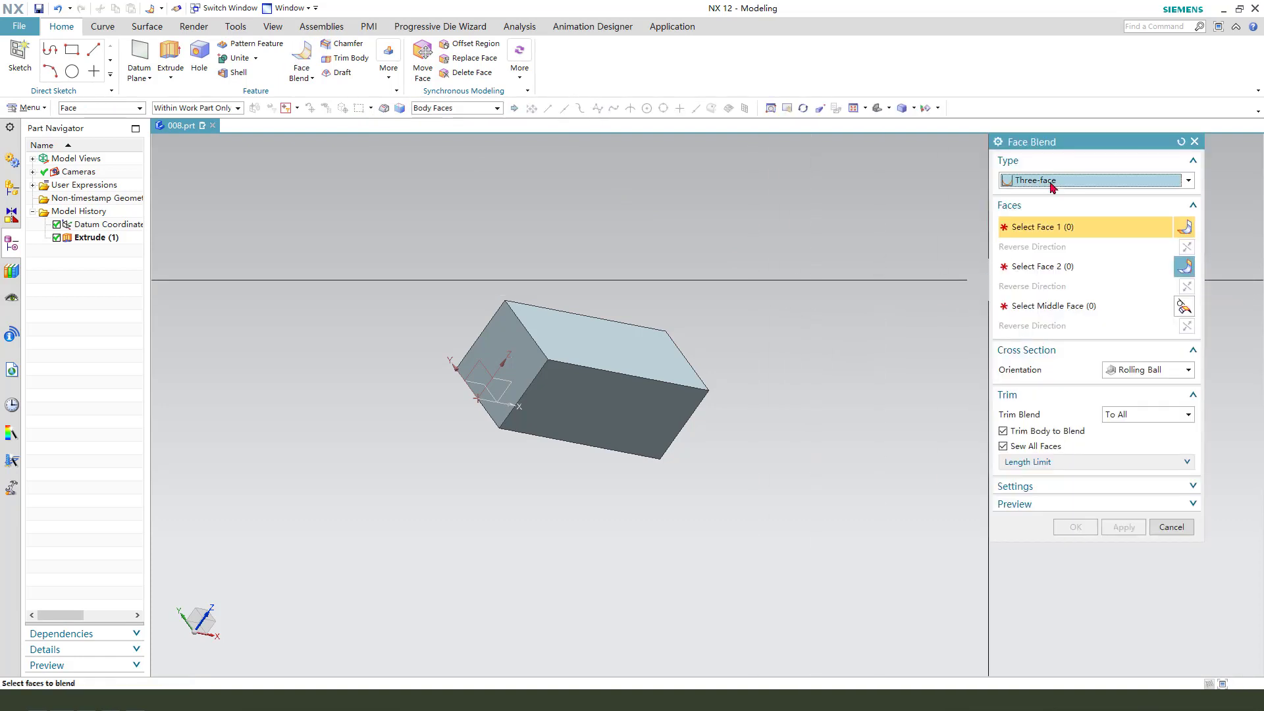
pyautogui.click(1052, 182)
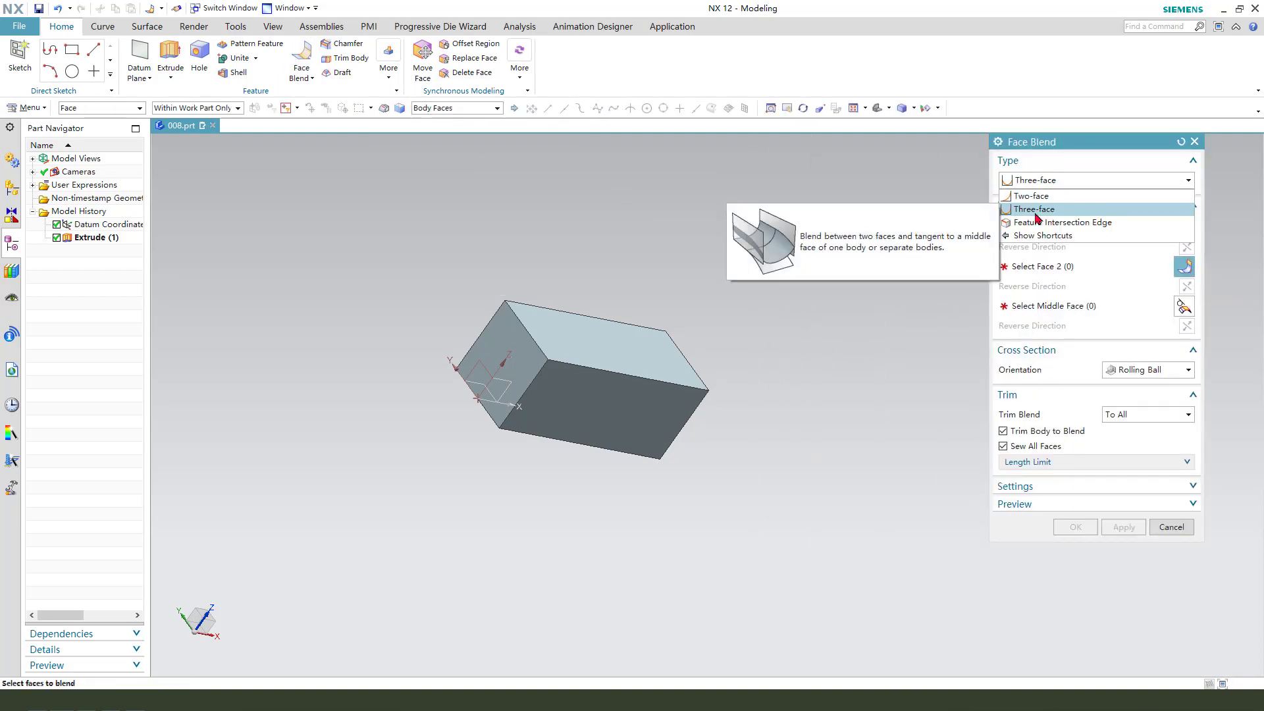
pyautogui.click(1036, 211)
pyautogui.moveTo(713, 243); pyautogui.dragTo(702, 283, button='middle')
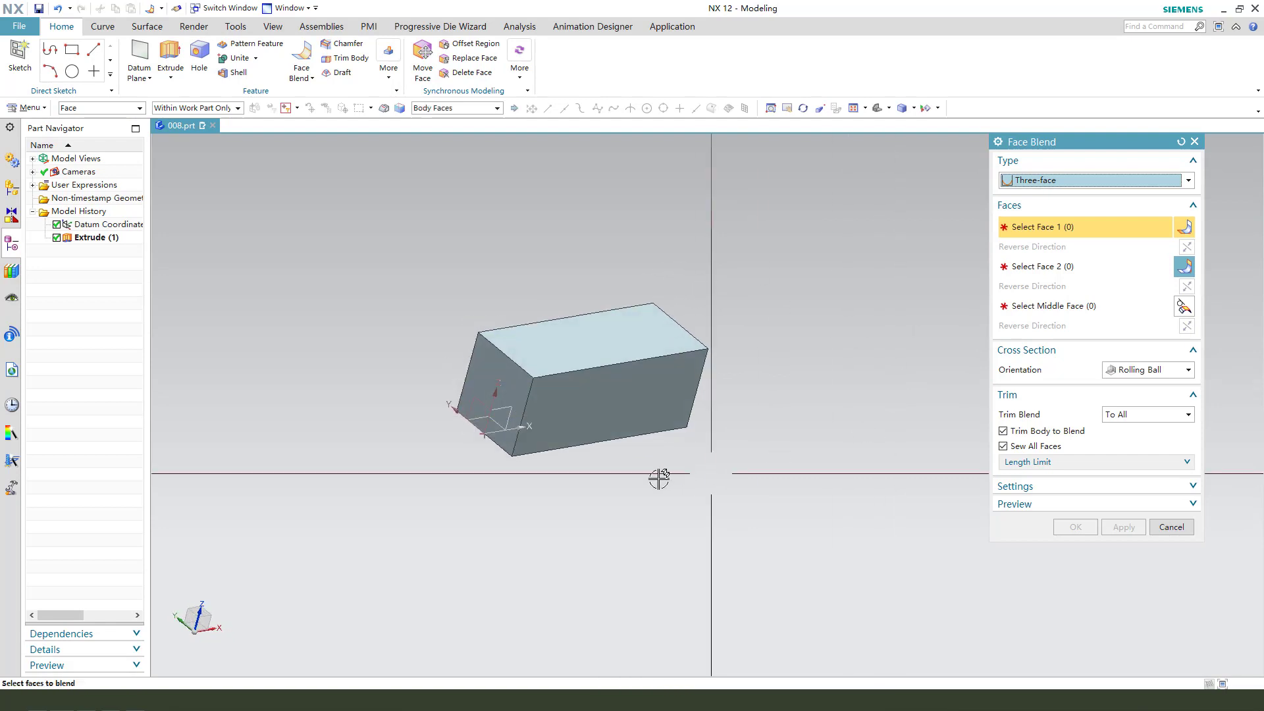
pyautogui.click(571, 401)
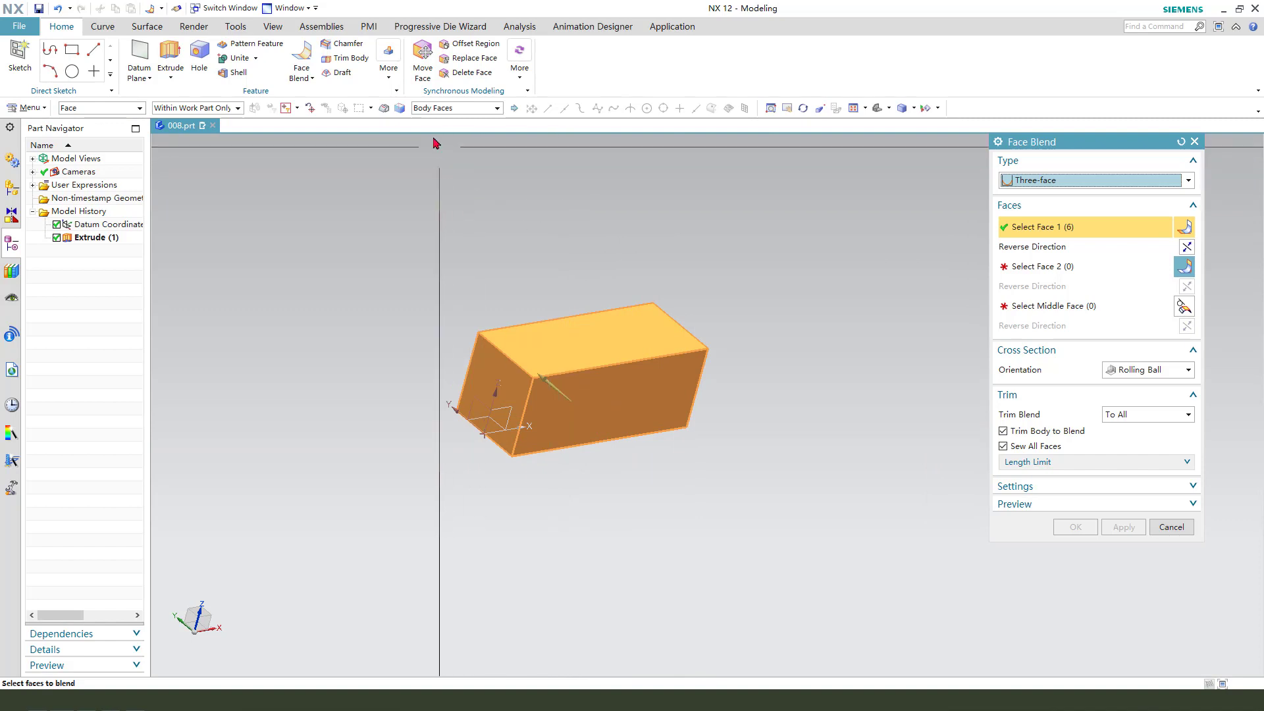
pyautogui.click(454, 108)
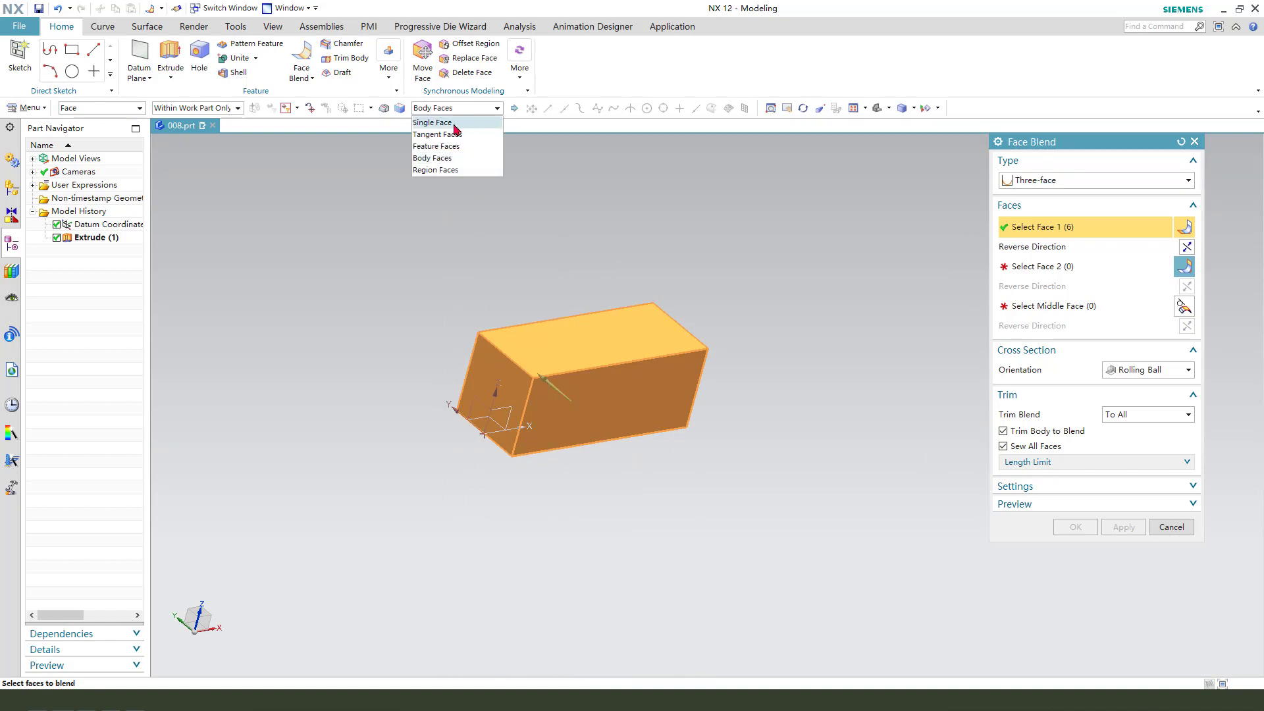
pyautogui.click(452, 122)
pyautogui.keyDown('shift'); pyautogui.click(659, 395); pyautogui.keyUp('shift')
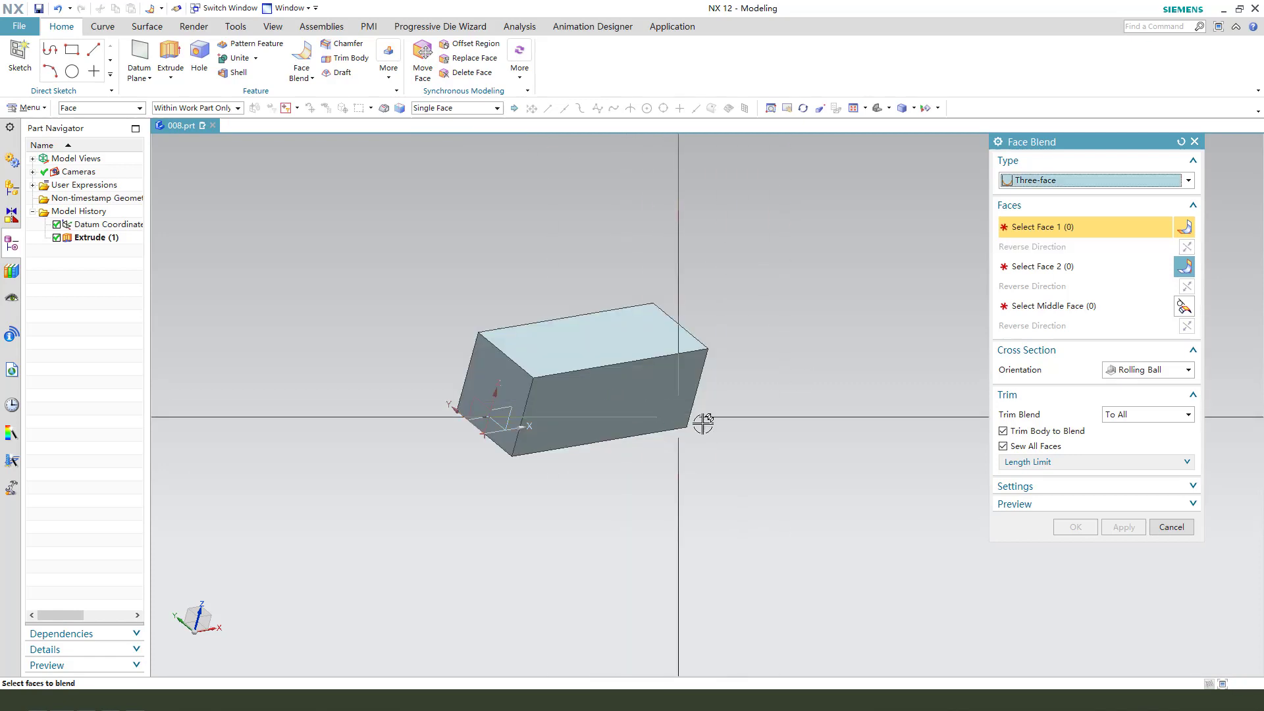
pyautogui.click(604, 420)
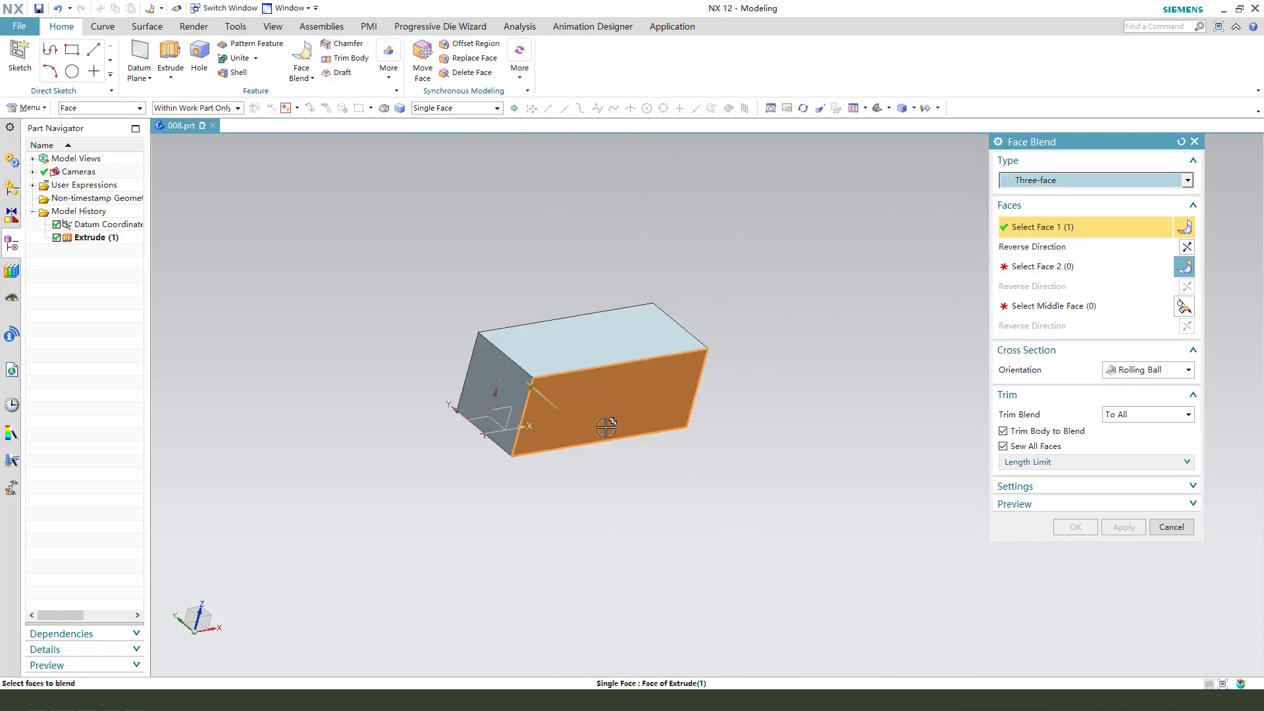
# - Choose the opposite long side as Face 2 and the end face at the origin as middle face, and create the blend
pyautogui.click(1042, 266)
pyautogui.moveTo(649, 446); pyautogui.dragTo(591, 378, button='middle')
pyautogui.click(559, 353)
pyautogui.moveTo(750, 460); pyautogui.dragTo(658, 432, button='middle')
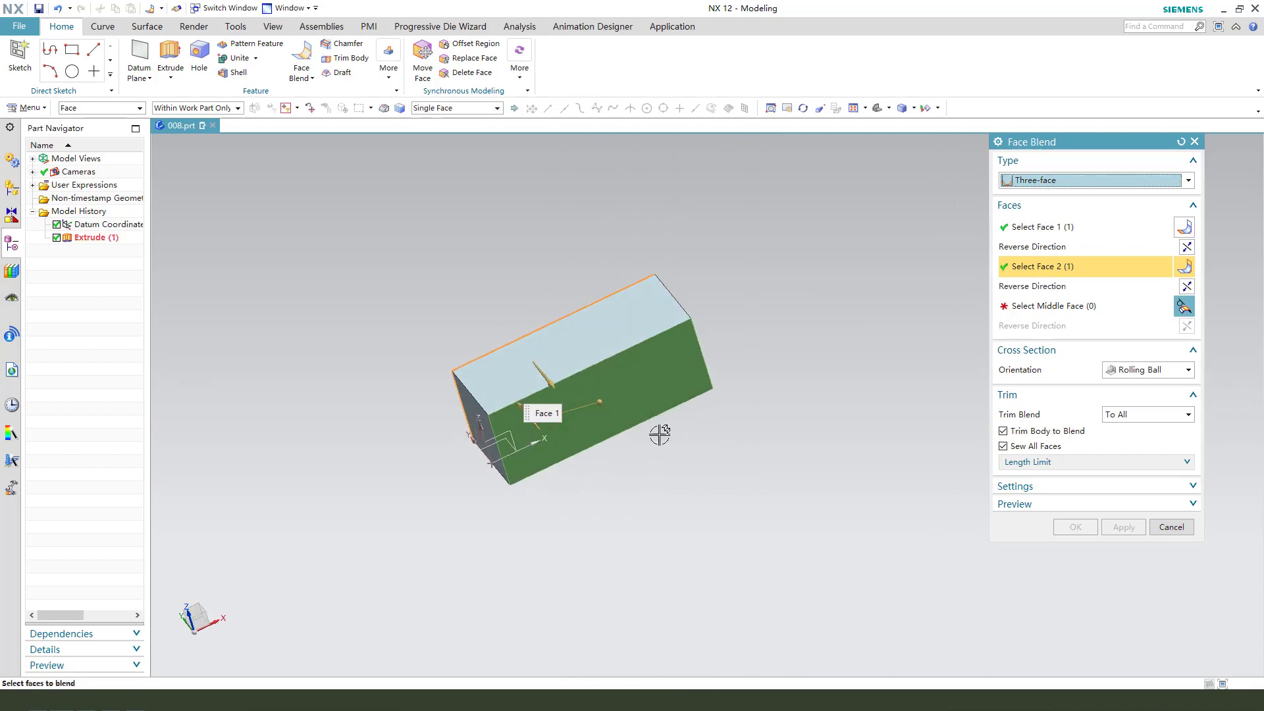
pyautogui.click(1043, 305)
pyautogui.moveTo(762, 361); pyautogui.dragTo(592, 432, button='middle')
pyautogui.click(605, 433)
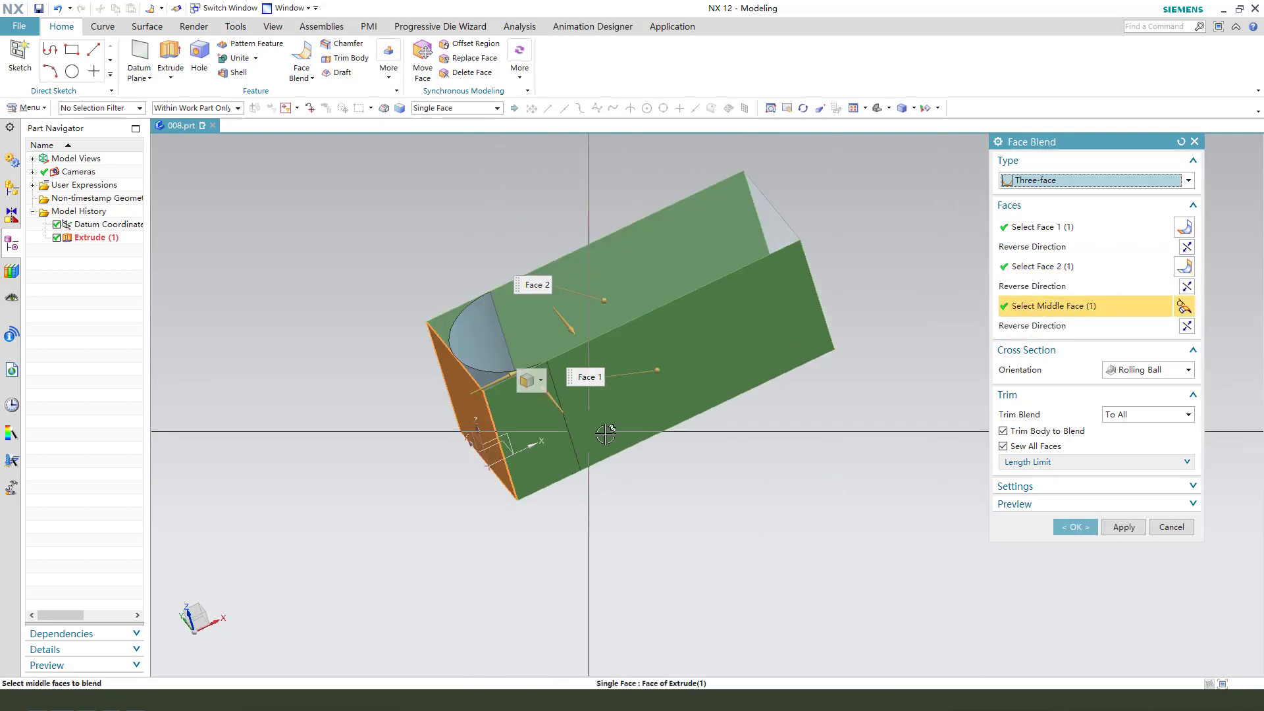
pyautogui.click(1076, 527)
# - Start a new extrusion and open its section sketch on the XZ datum plane
pyautogui.moveTo(679, 505); pyautogui.dragTo(598, 513, button='middle')
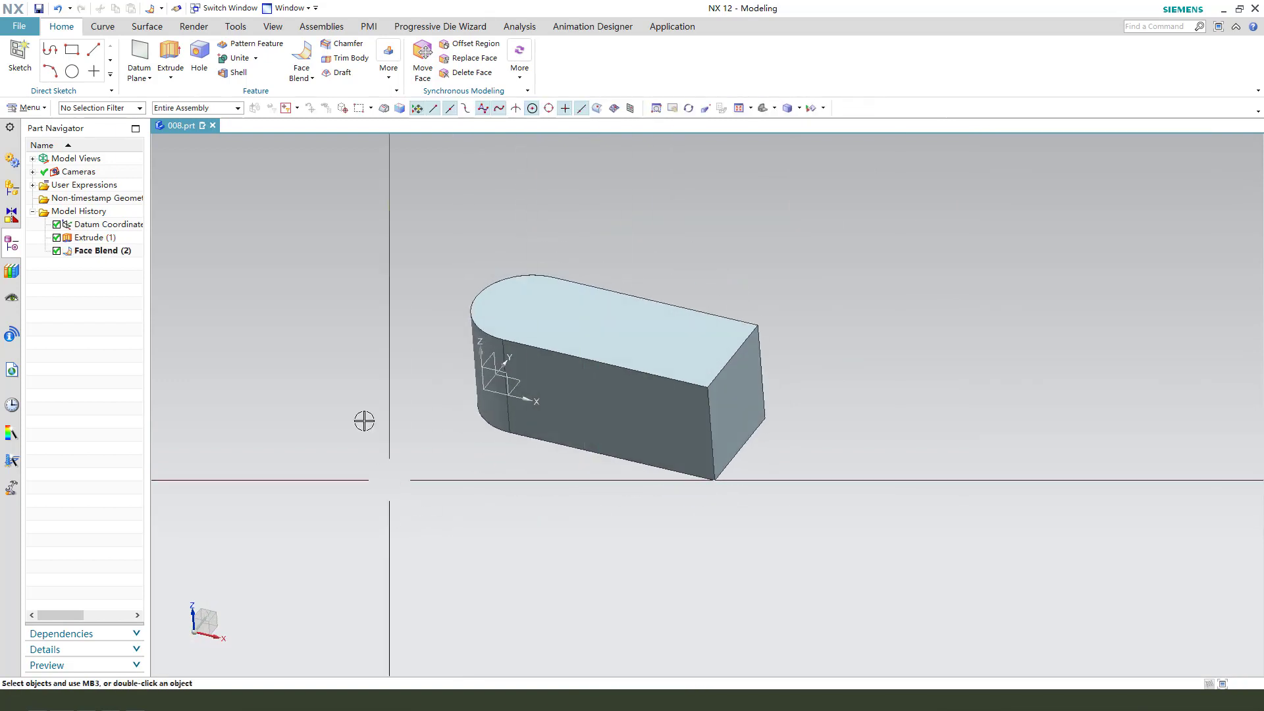
pyautogui.click(170, 56)
pyautogui.scroll(-4, 437, 407)
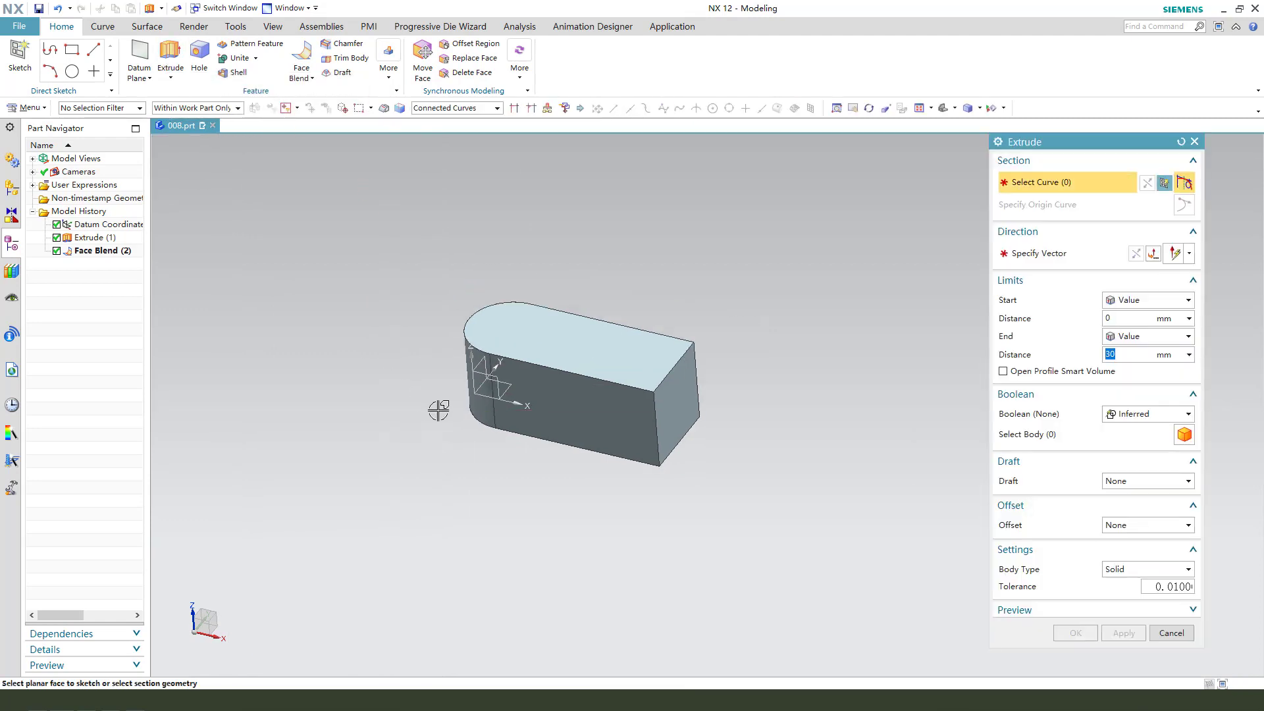
pyautogui.scroll(2, 454, 412)
pyautogui.moveTo(457, 413); pyautogui.dragTo(468, 378, button='middle')
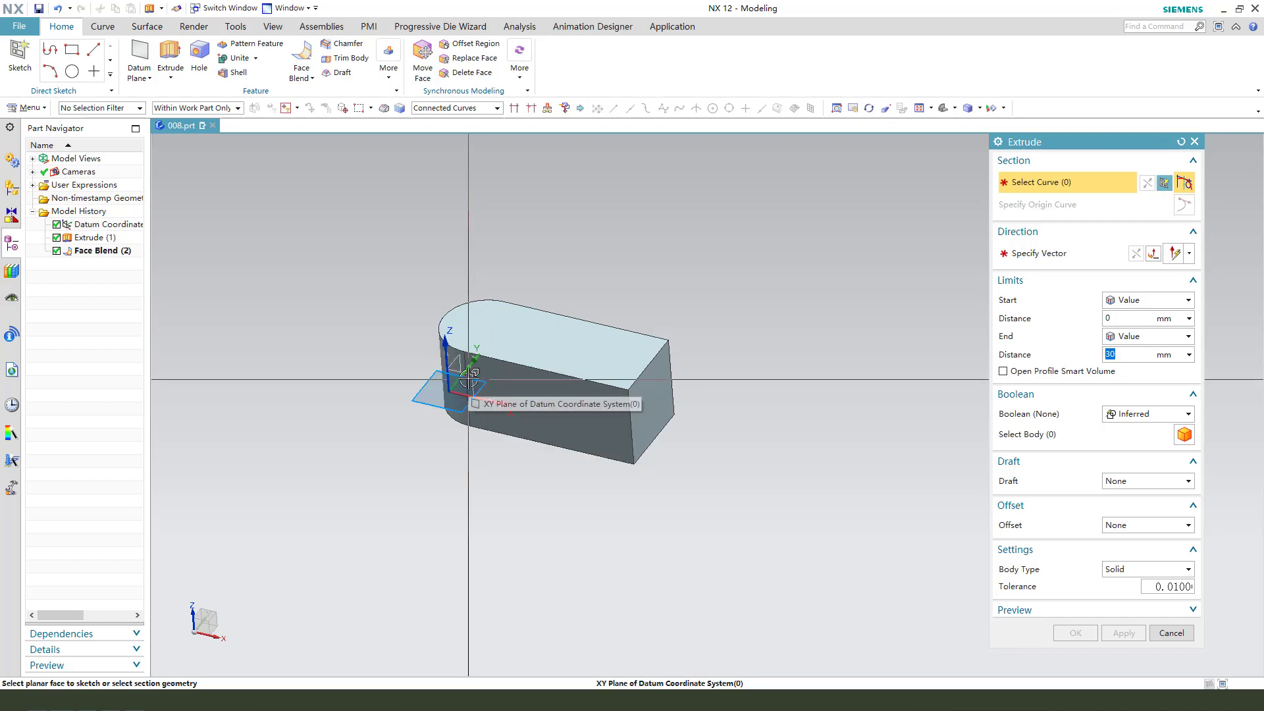
pyautogui.click(468, 383)
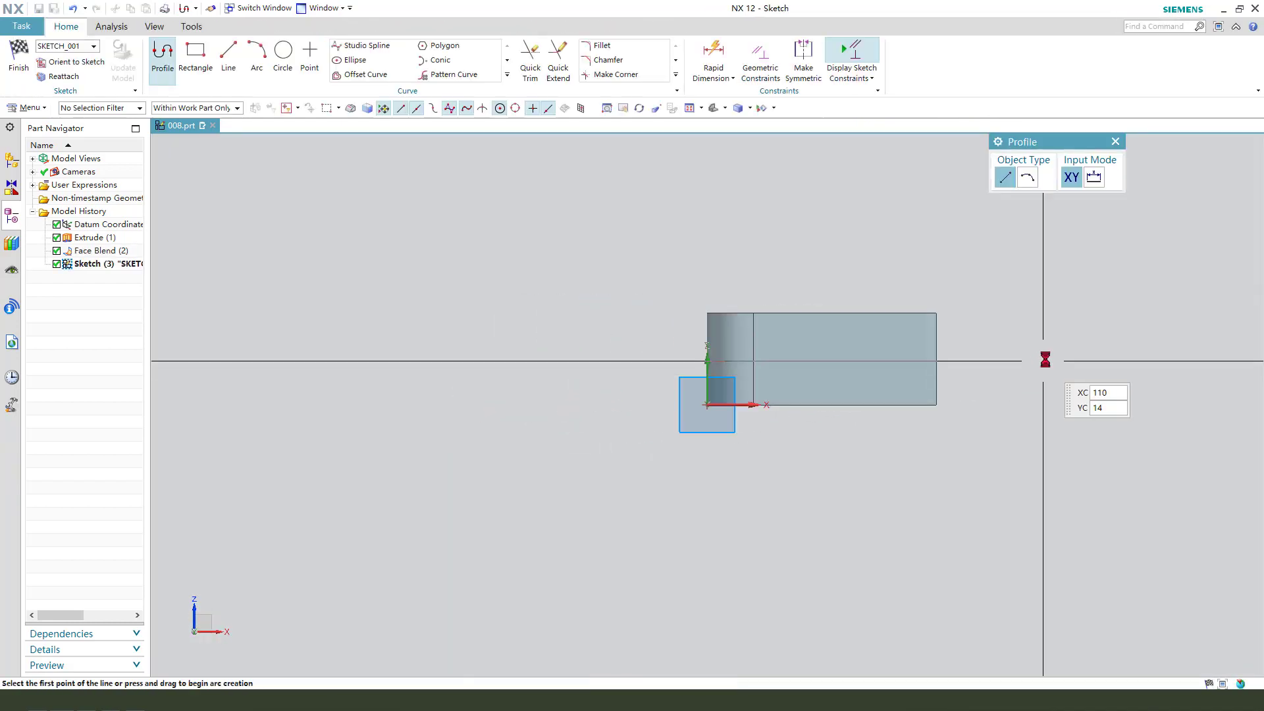
pyautogui.scroll(-1, 286, 367)
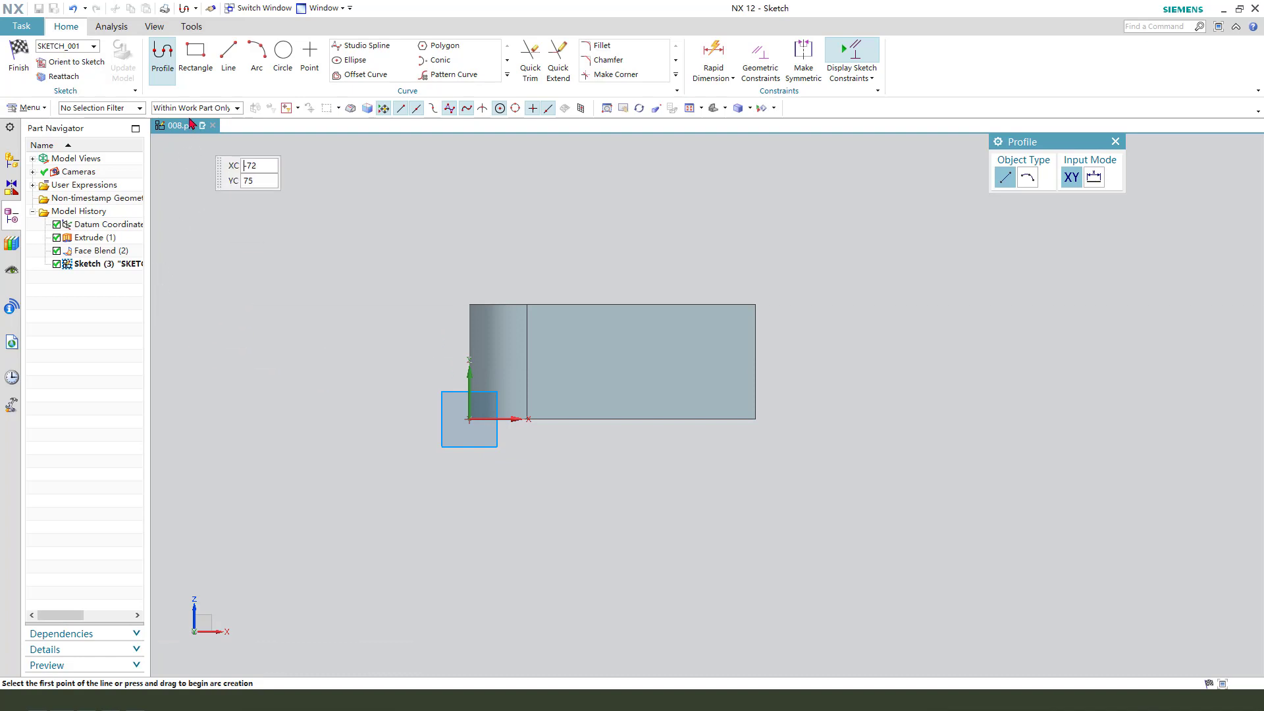
# - Draw a rectangle about 45 mm wide from the block's upper corner at the square end, and move its width dimension clear above it
pyautogui.click(194, 59)
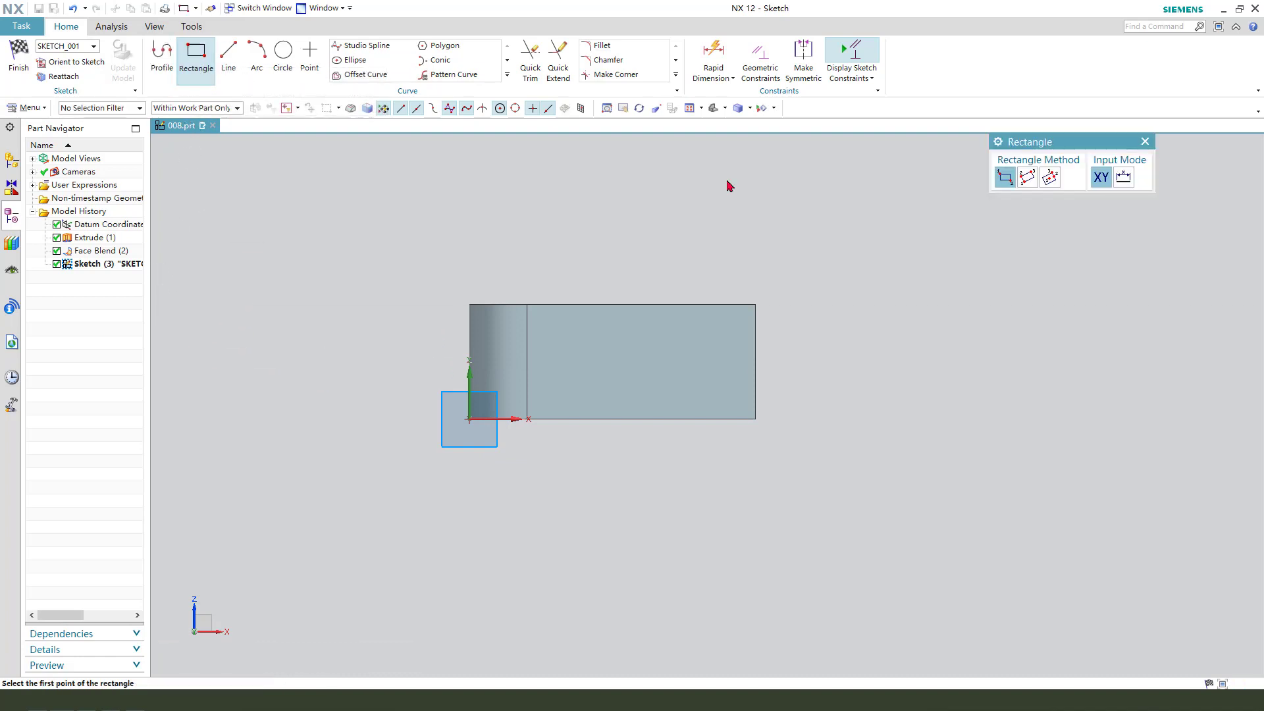
pyautogui.click(757, 307)
pyautogui.click(584, 388)
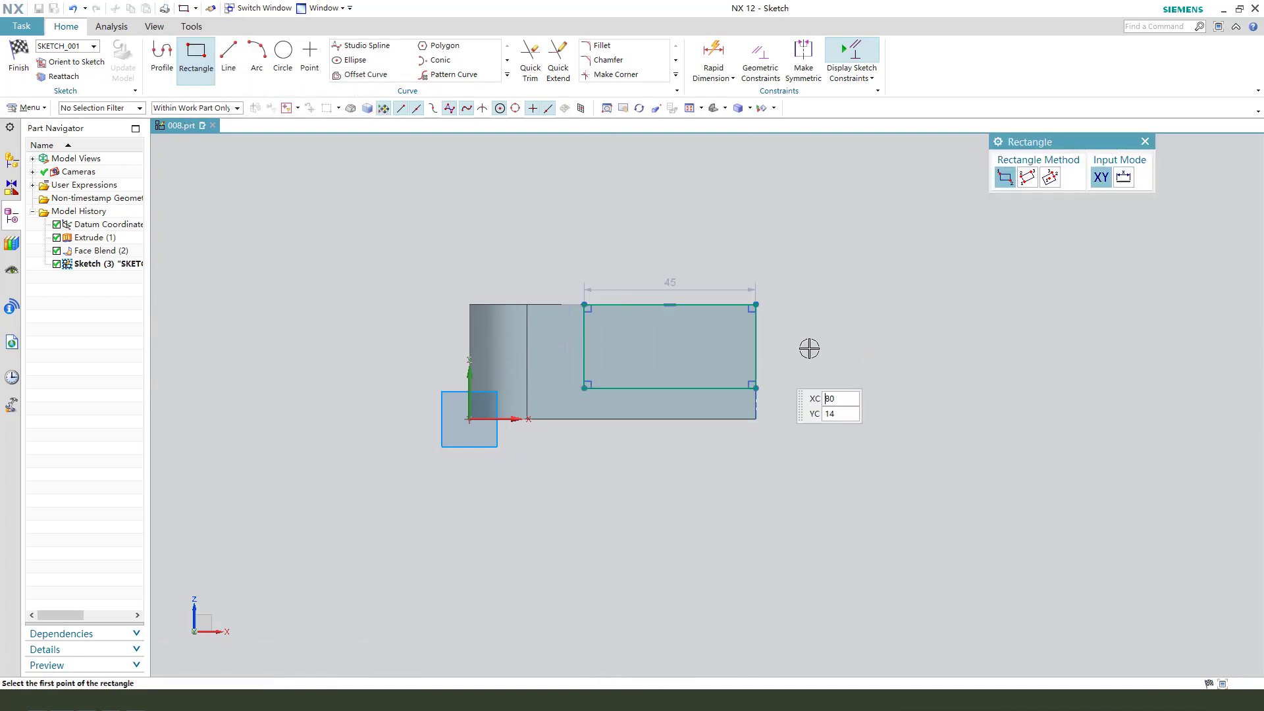
pyautogui.click(1145, 142)
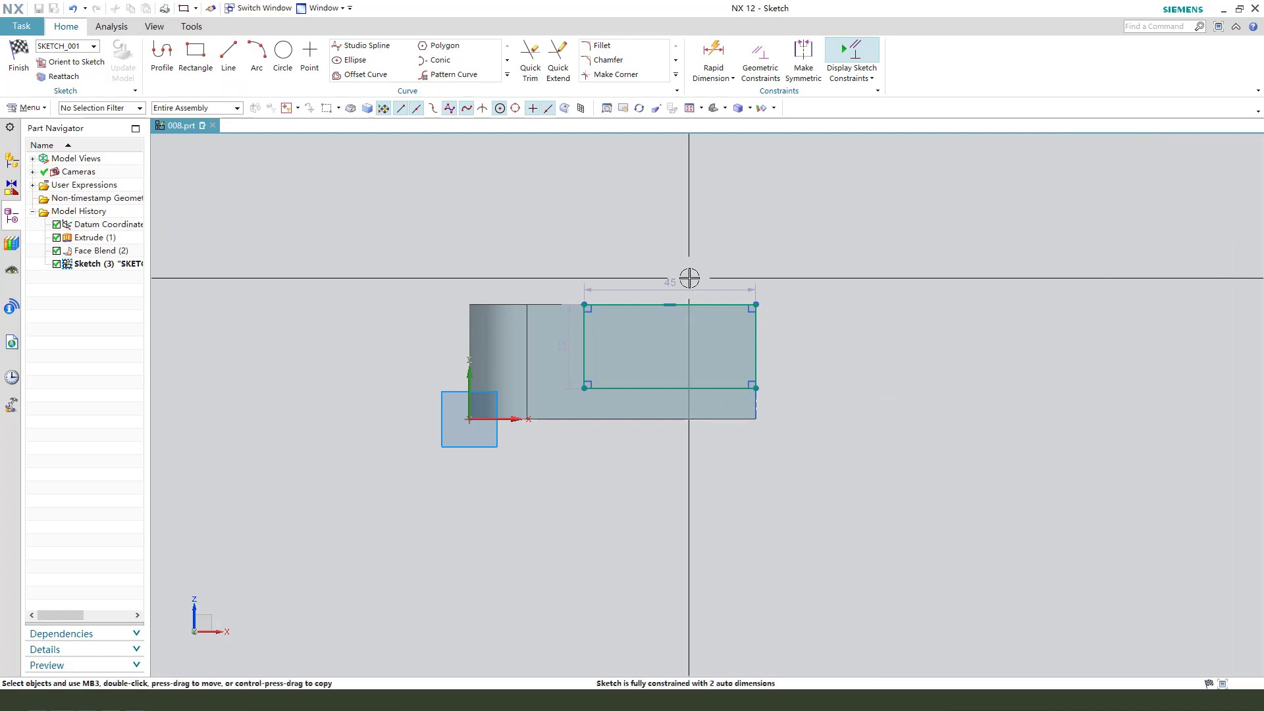
pyautogui.moveTo(677, 282); pyautogui.dragTo(675, 239)
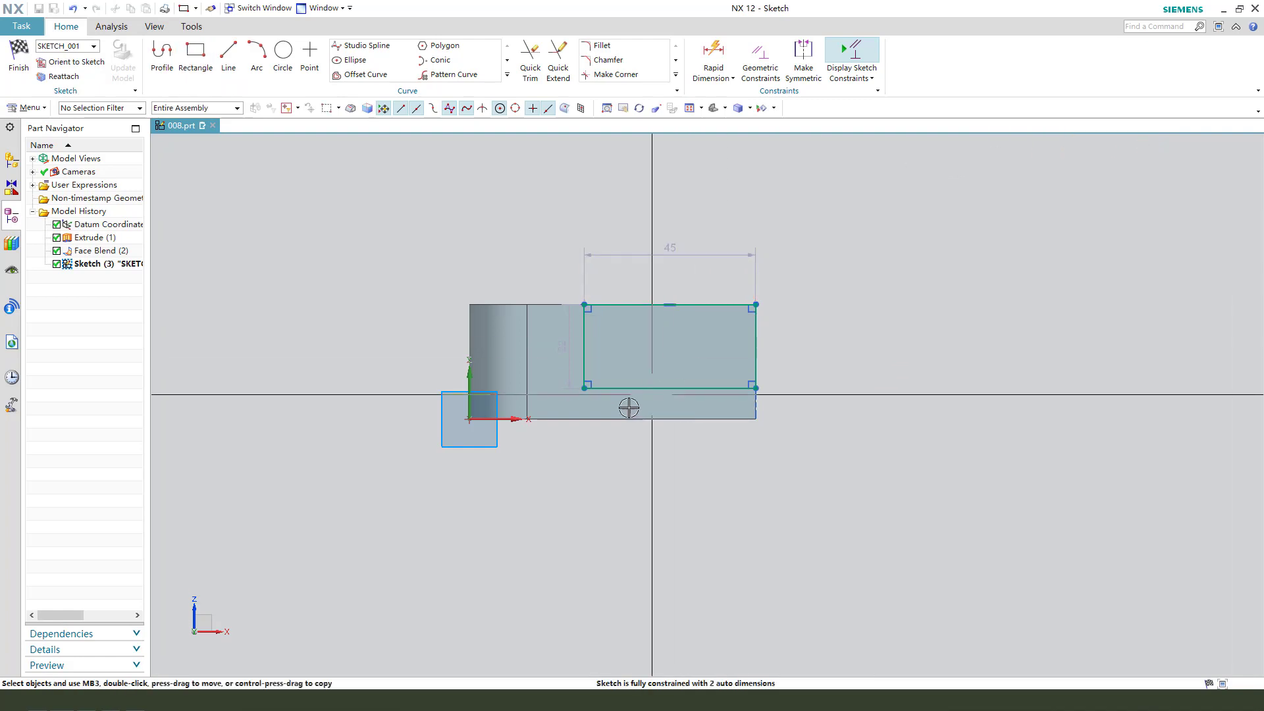
# - Add a vertical dimension between the rectangle's lower outer corner and the block's bottom corner, and set it to 9 mm
pyautogui.scroll(1, 721, 415)
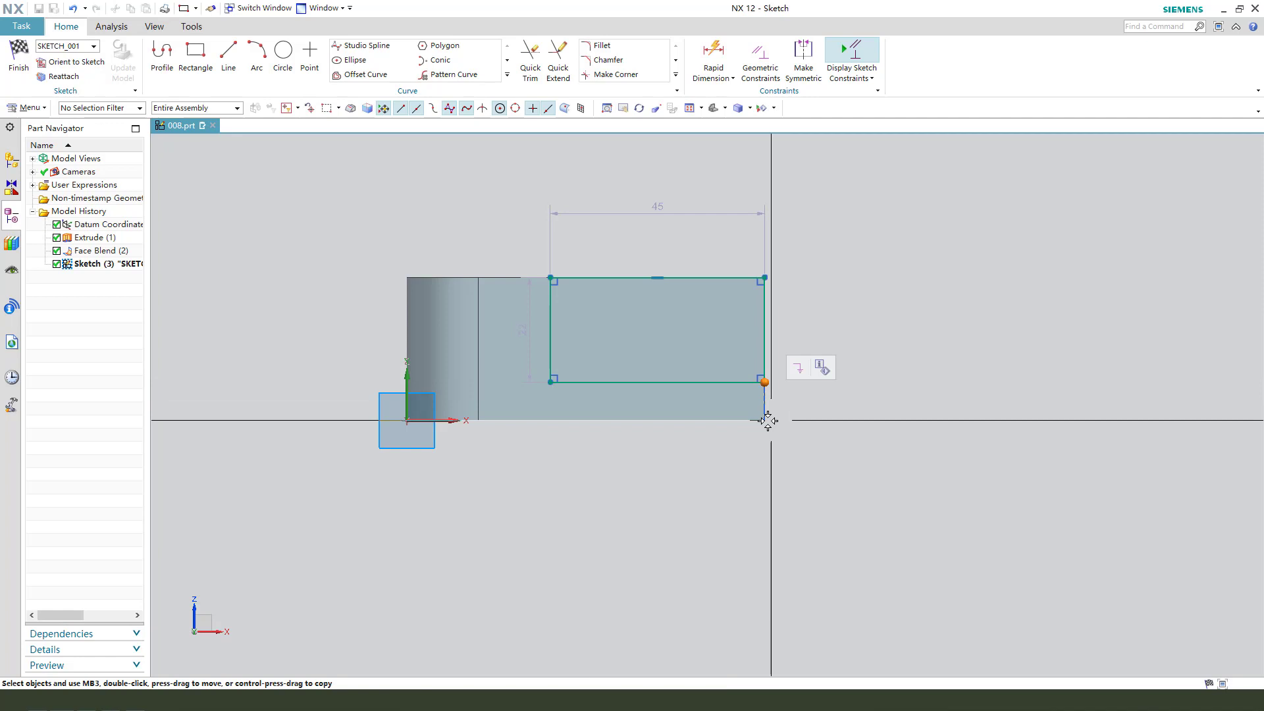
pyautogui.click(813, 419)
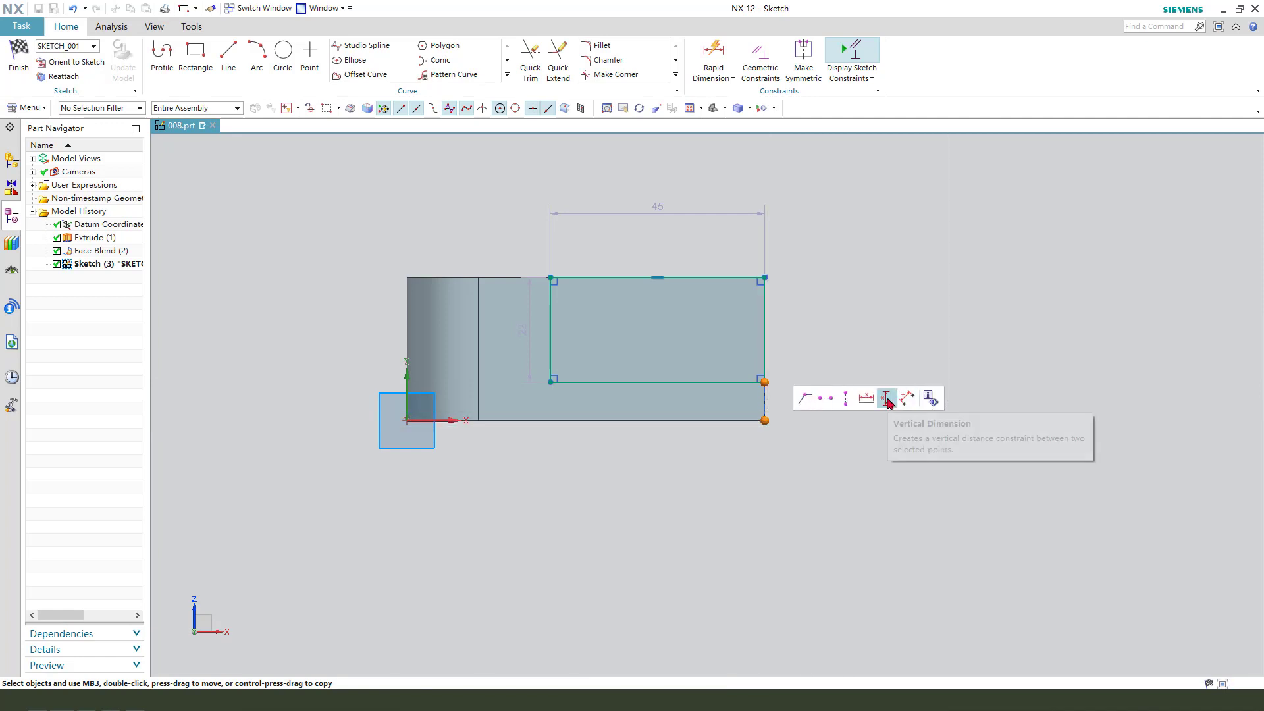
pyautogui.press('d')
pyautogui.click(765, 382)
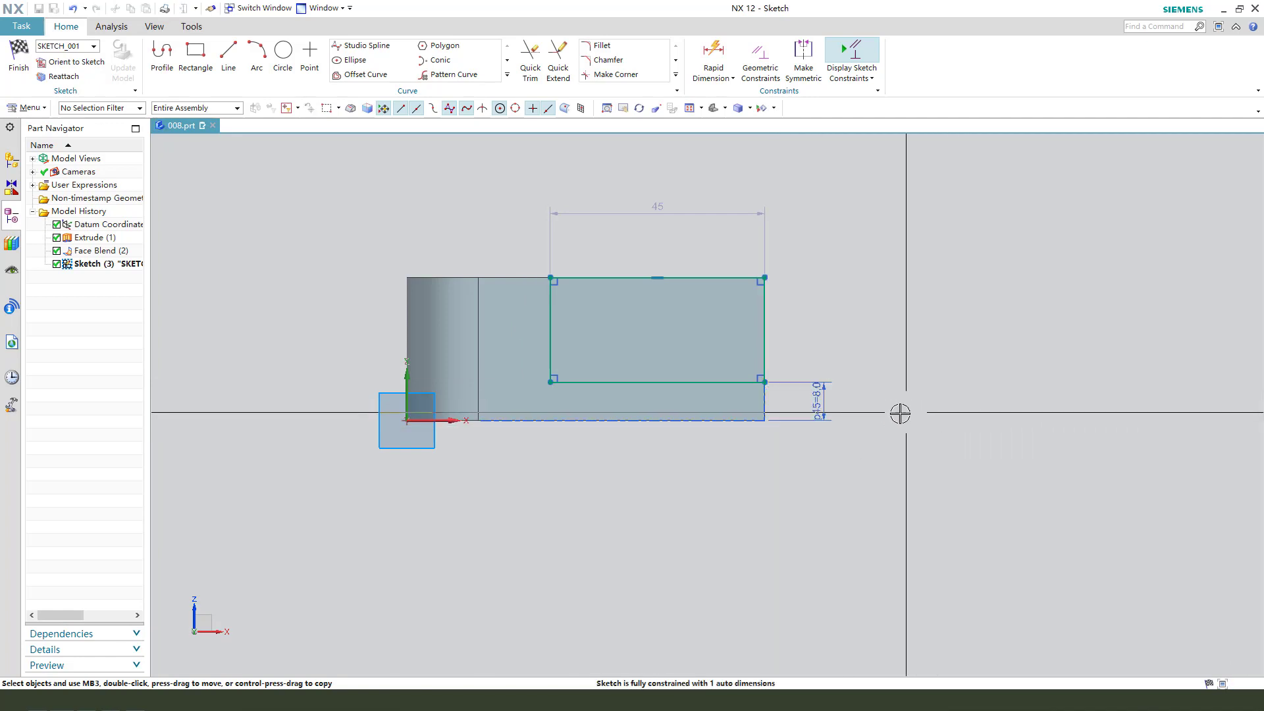
pyautogui.click(823, 397)
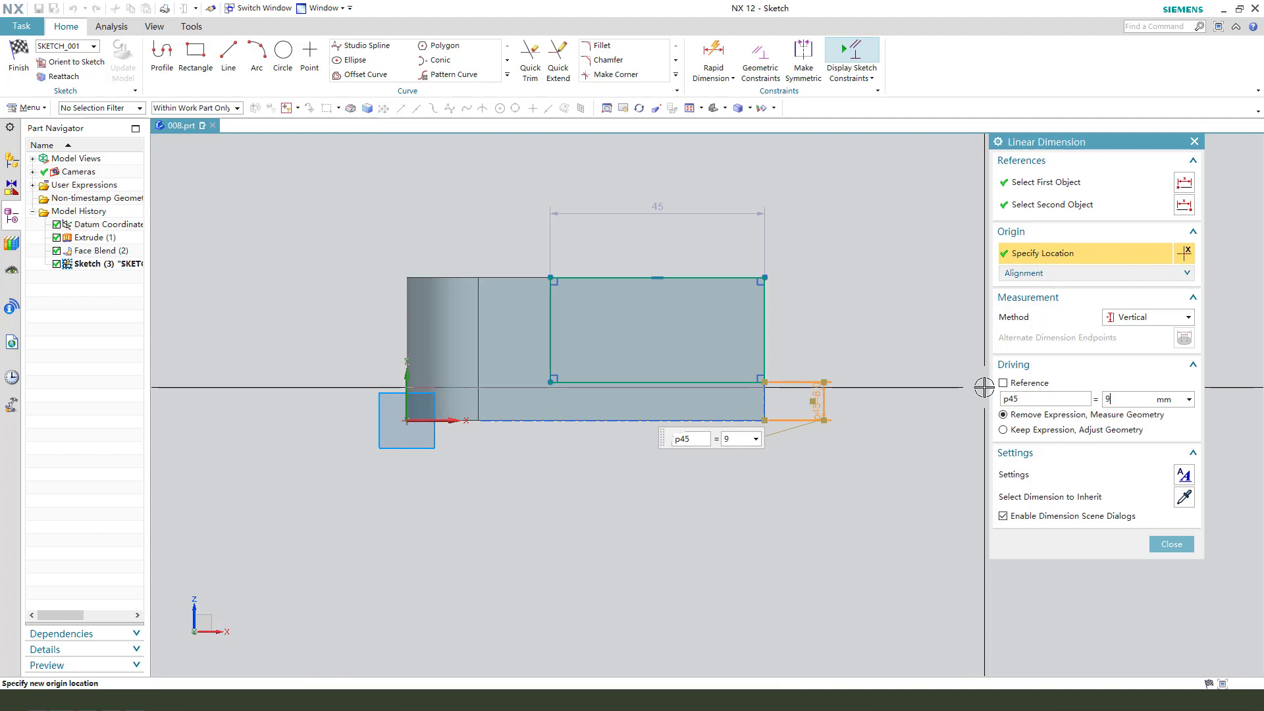
pyautogui.press('Return')
pyautogui.press('Escape')
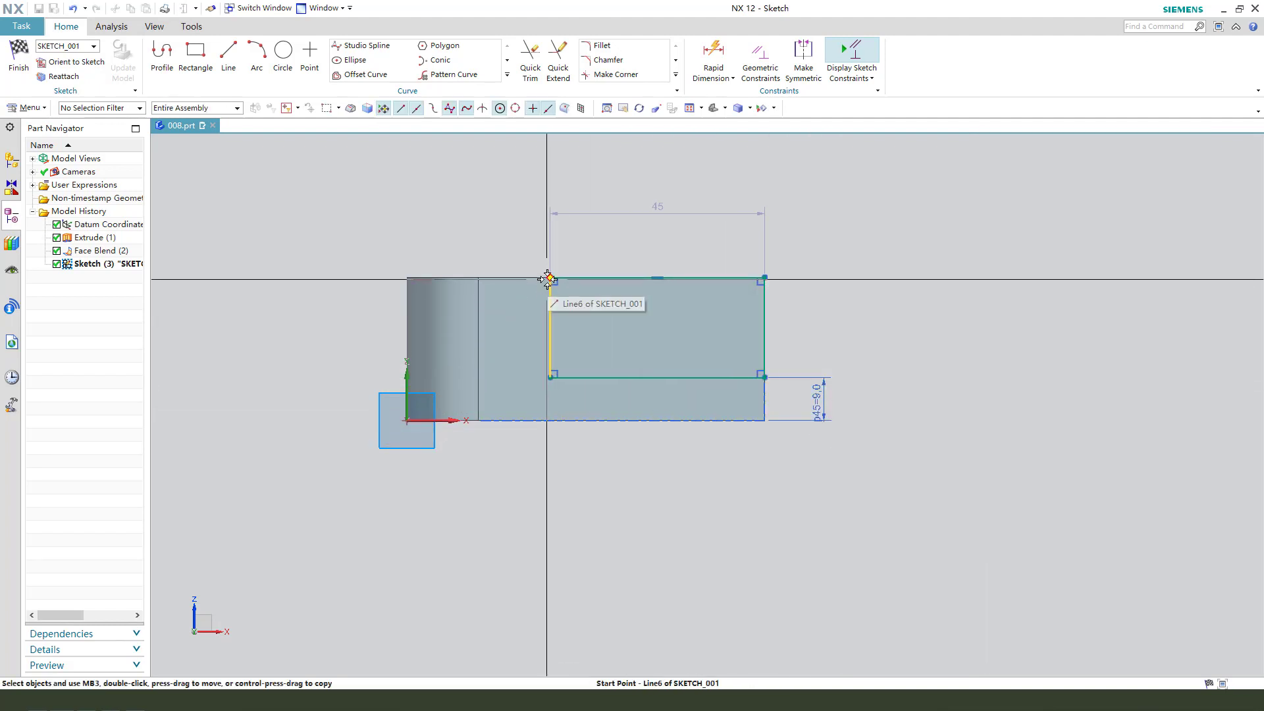
# - Add a horizontal dimension from the rounded end's tangent edge to the rectangle's near upper corner, and set it to 18 mm
pyautogui.click(479, 277)
pyautogui.click(550, 278)
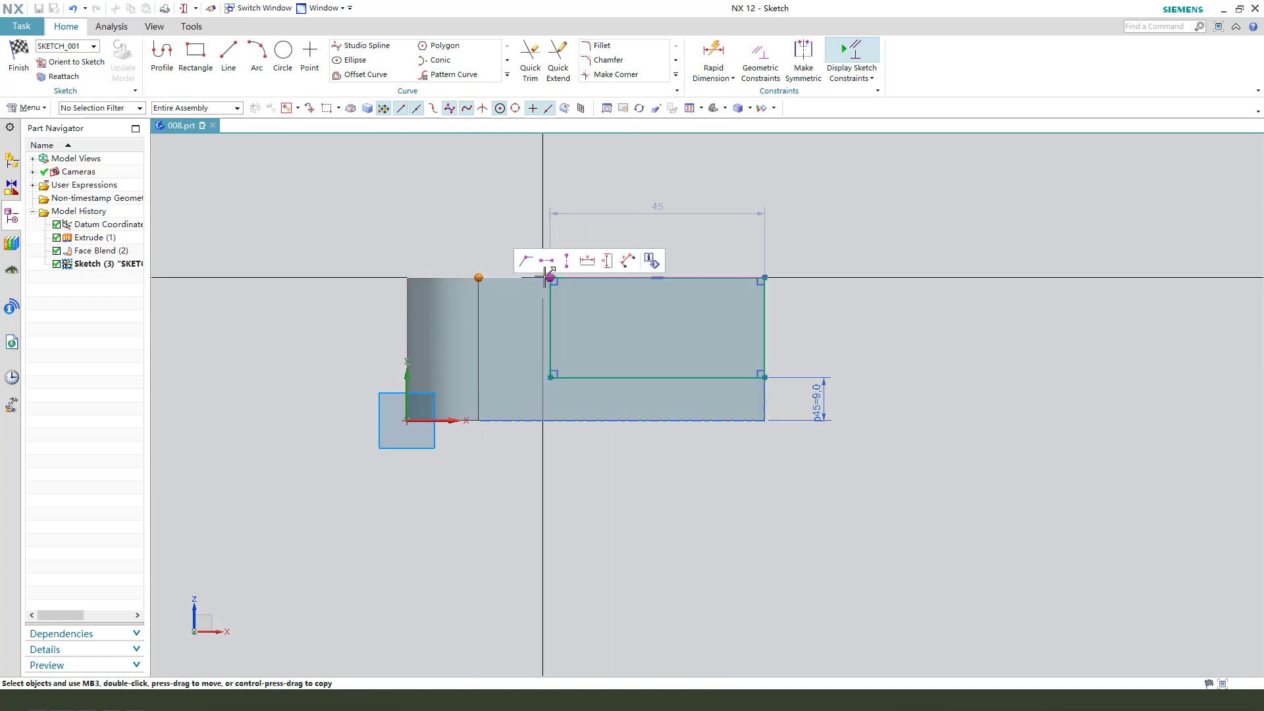
pyautogui.click(586, 261)
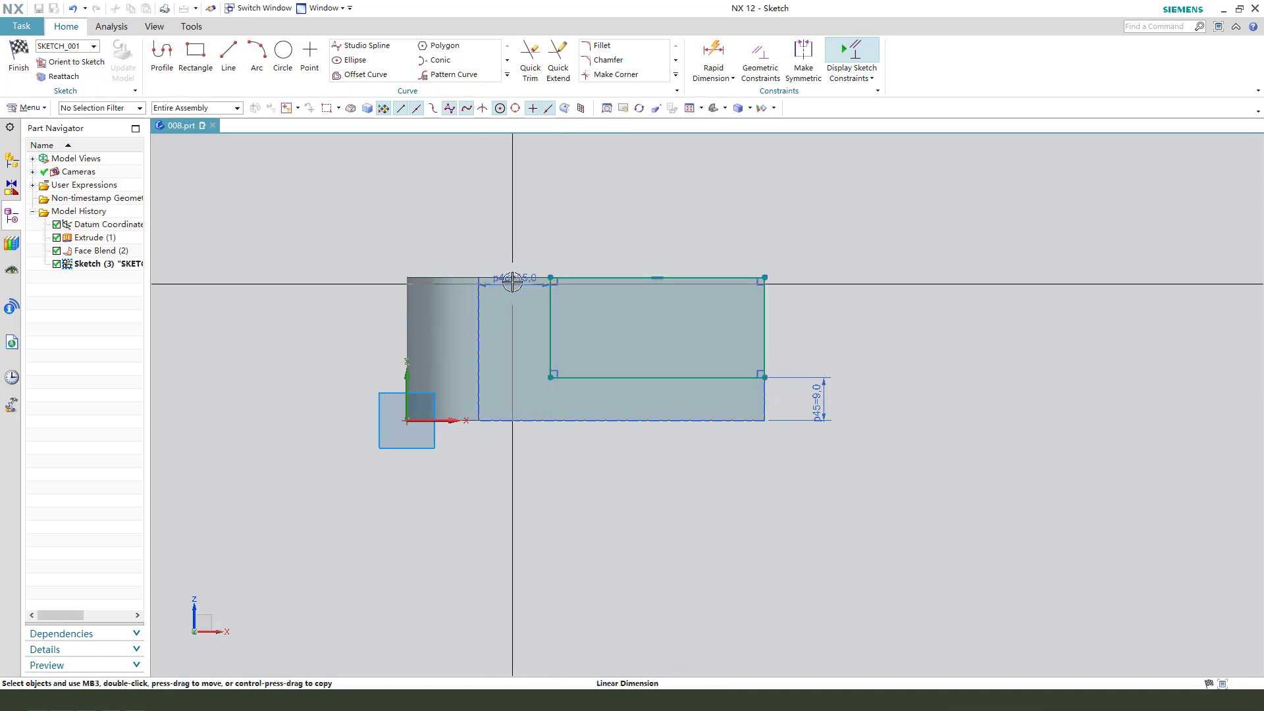
pyautogui.click(520, 229)
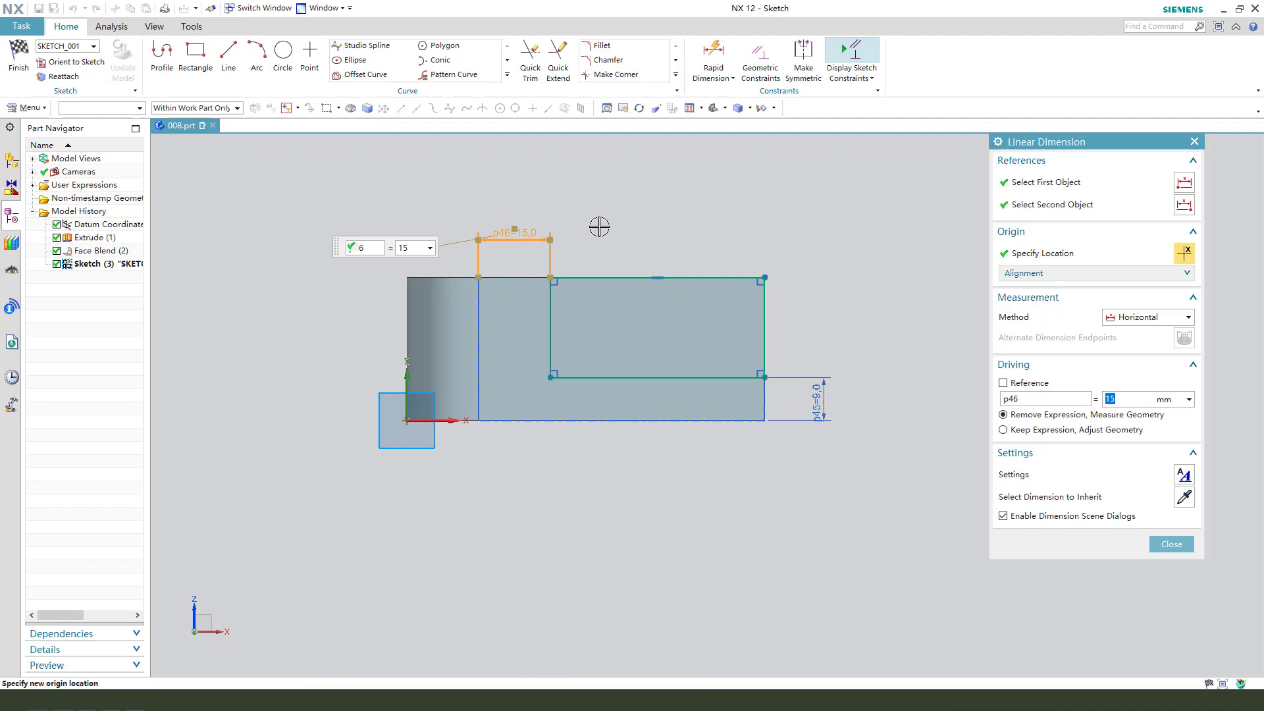
pyautogui.press('Return')
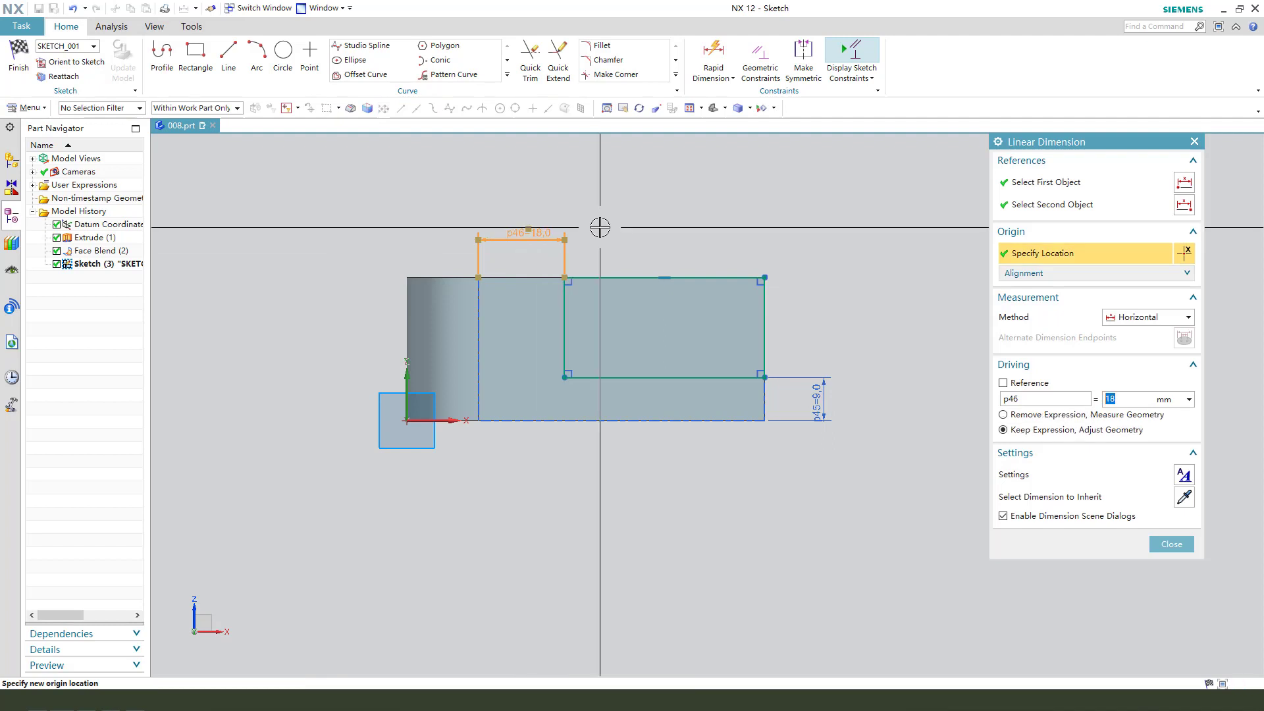
pyautogui.middleClick(850, 275)
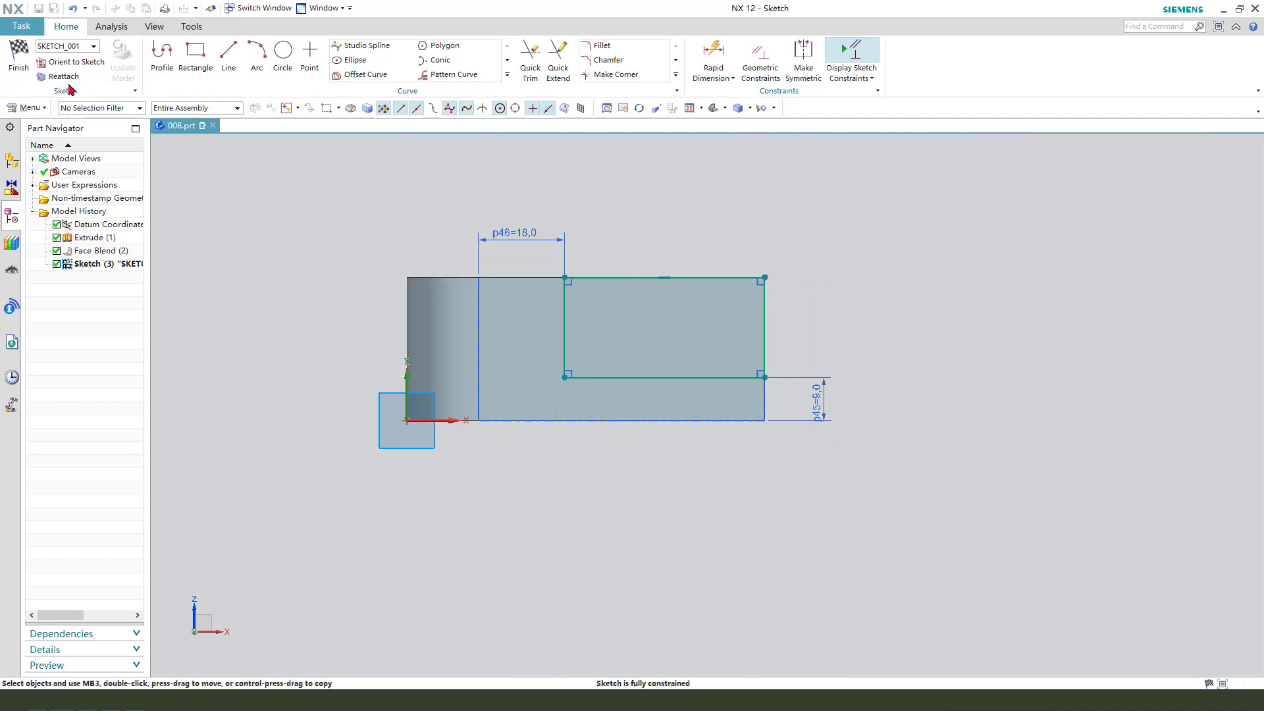
# - Finish the sketch and subtract the rectangle from the block, with both the start and end limits set to Through All
pyautogui.click(23, 66)
pyautogui.press('x')
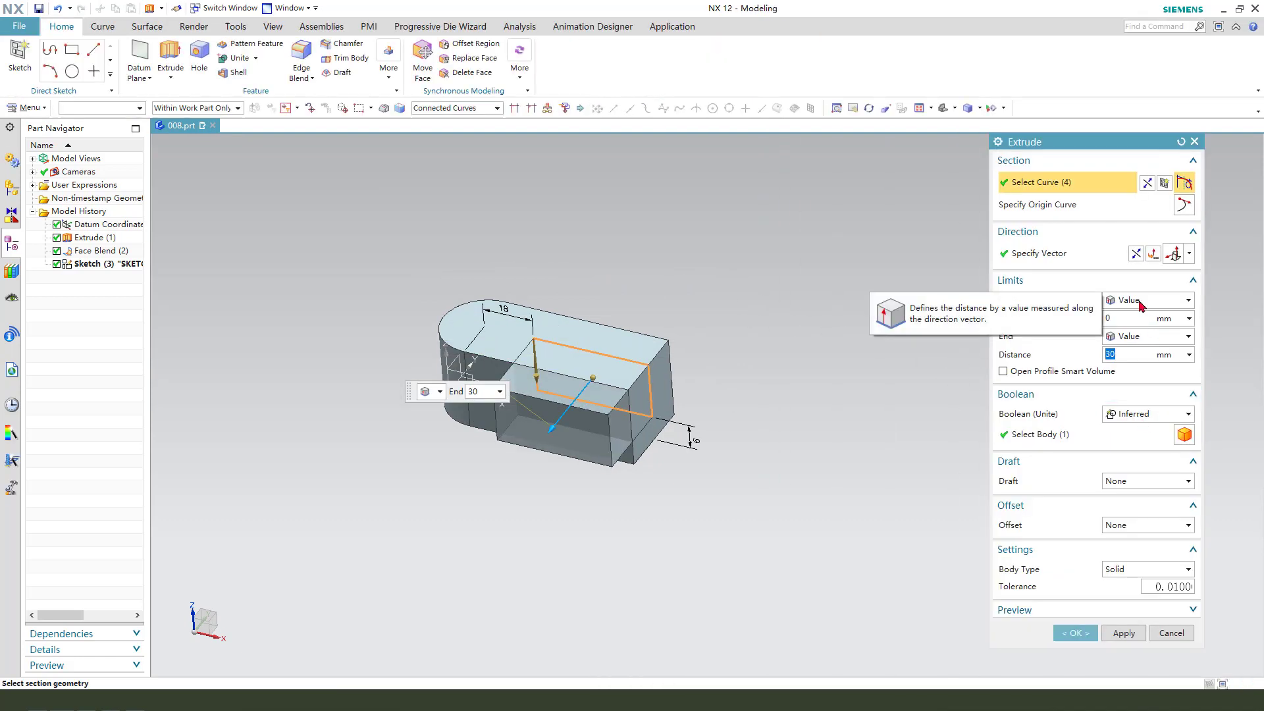
pyautogui.click(1149, 414)
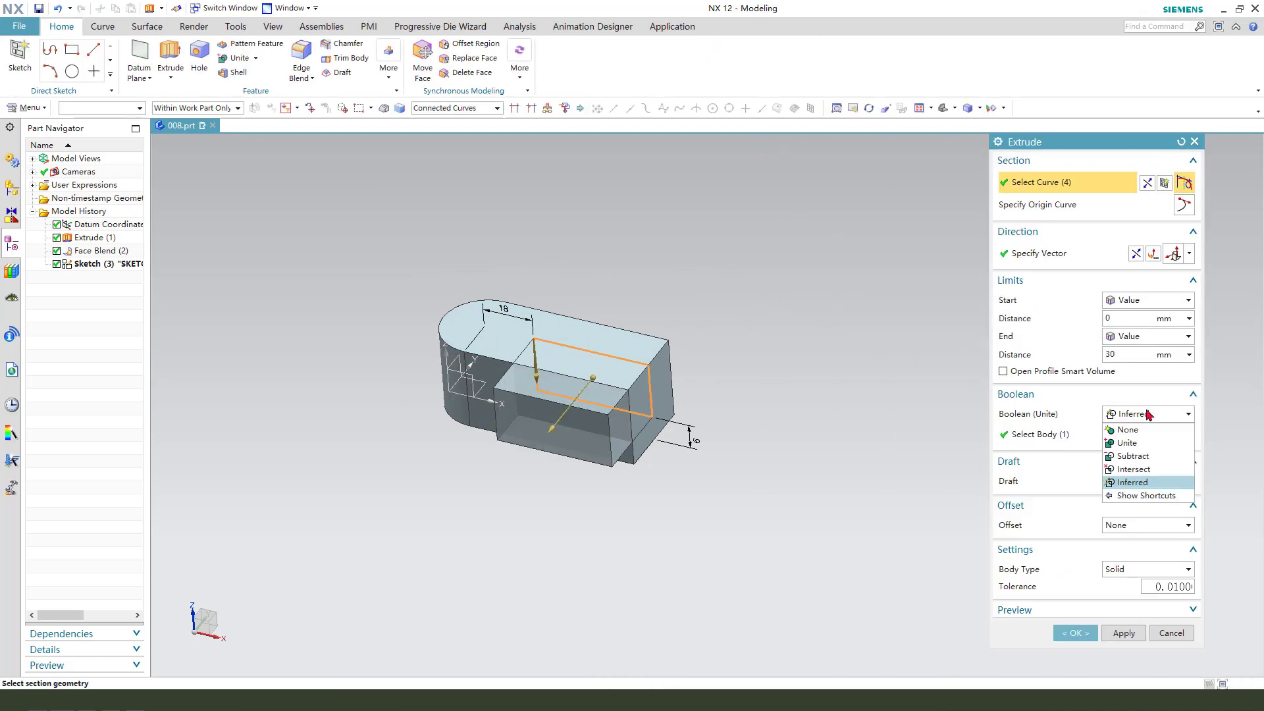
pyautogui.click(1153, 456)
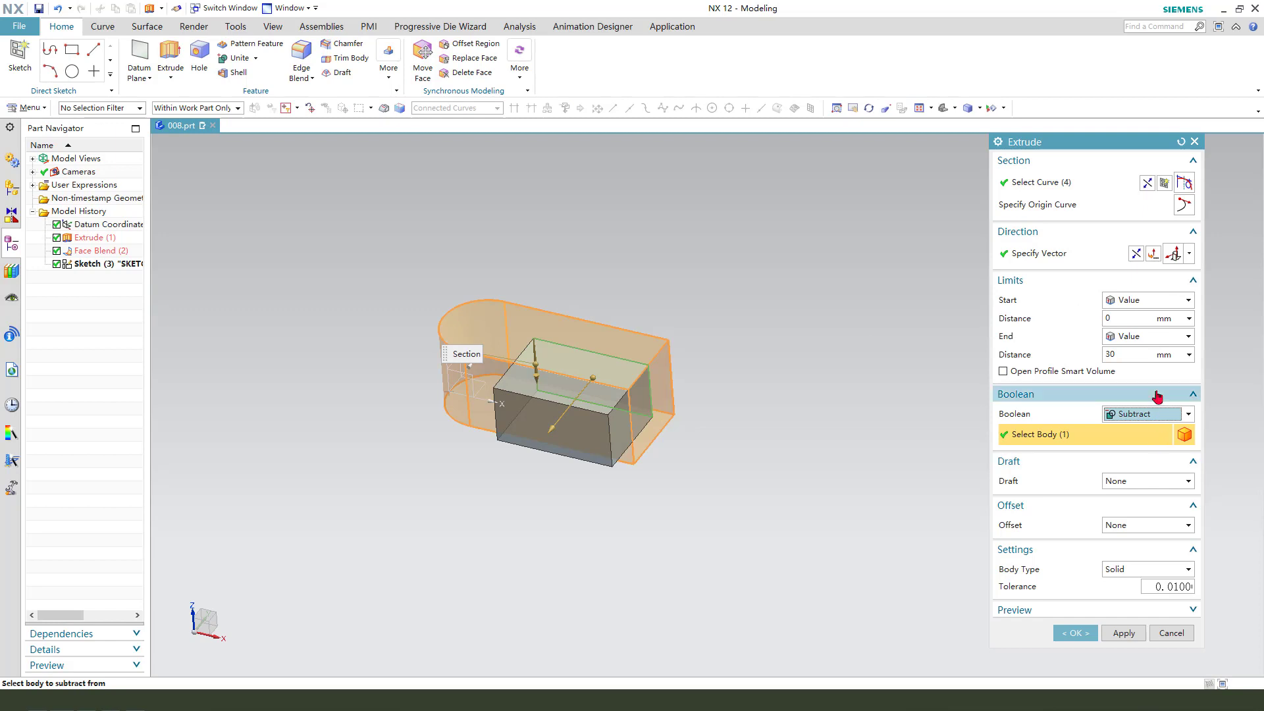
pyautogui.click(1139, 338)
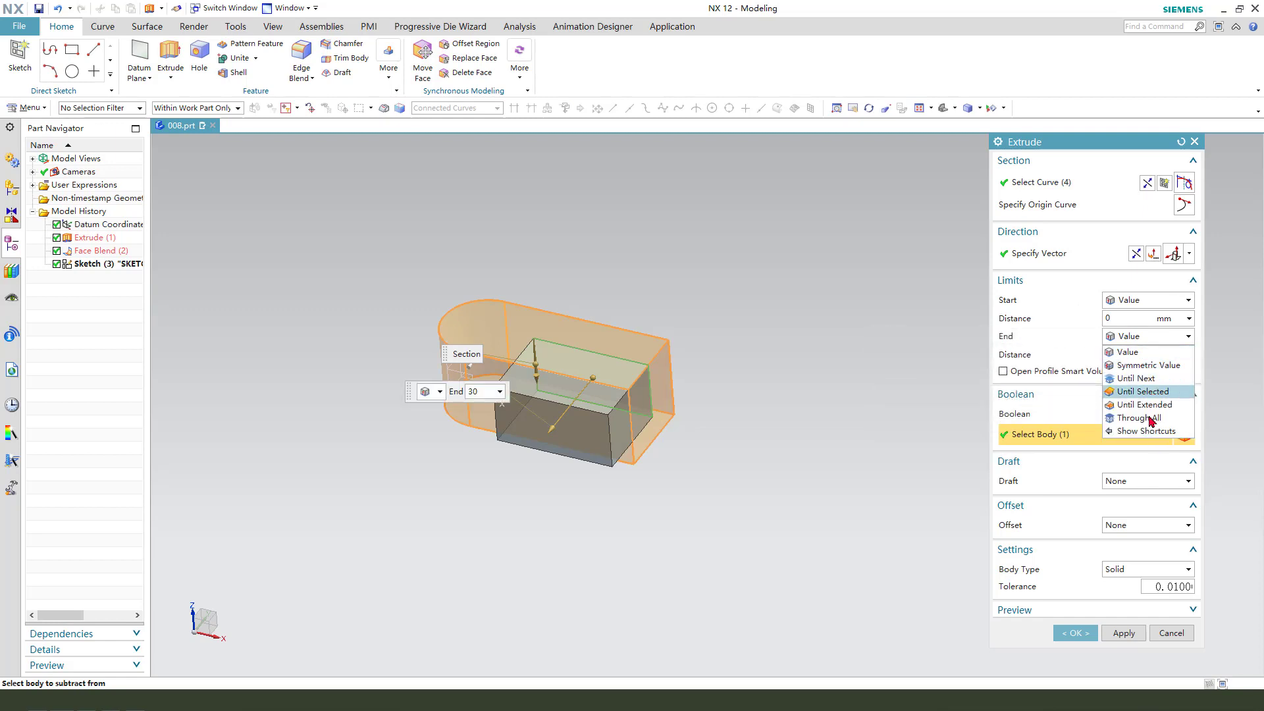
pyautogui.click(1150, 420)
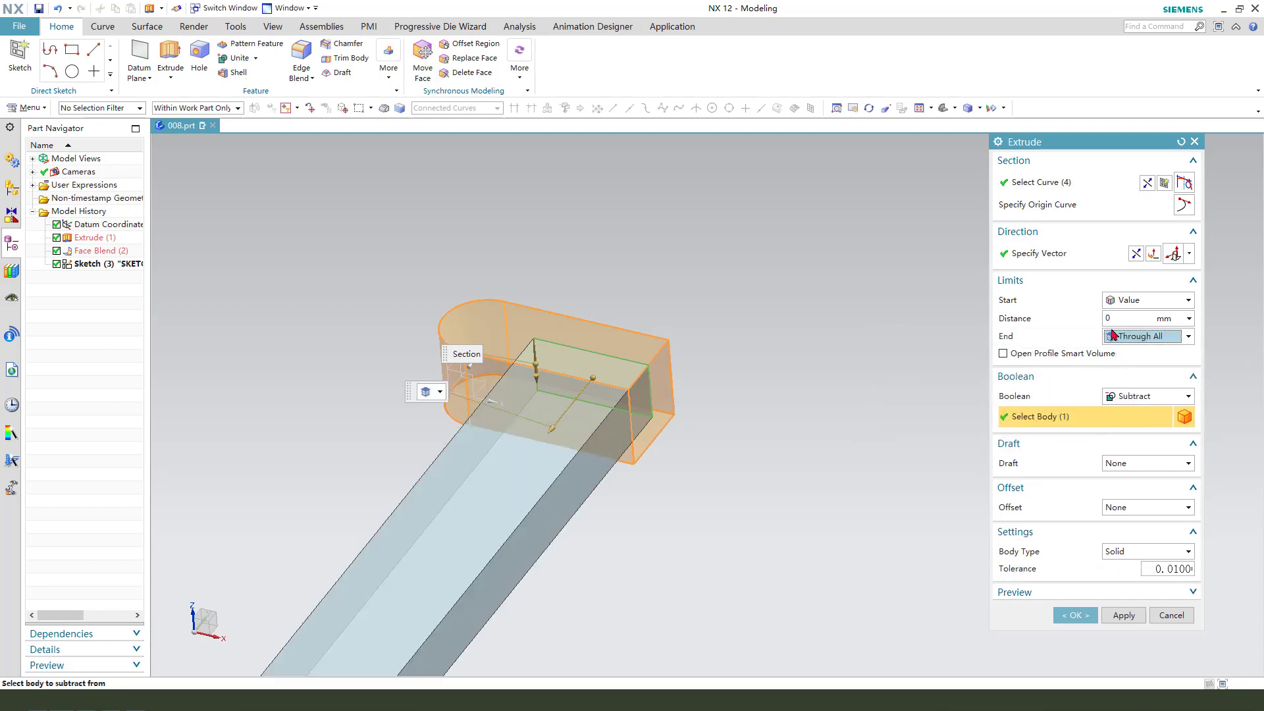
pyautogui.click(1142, 304)
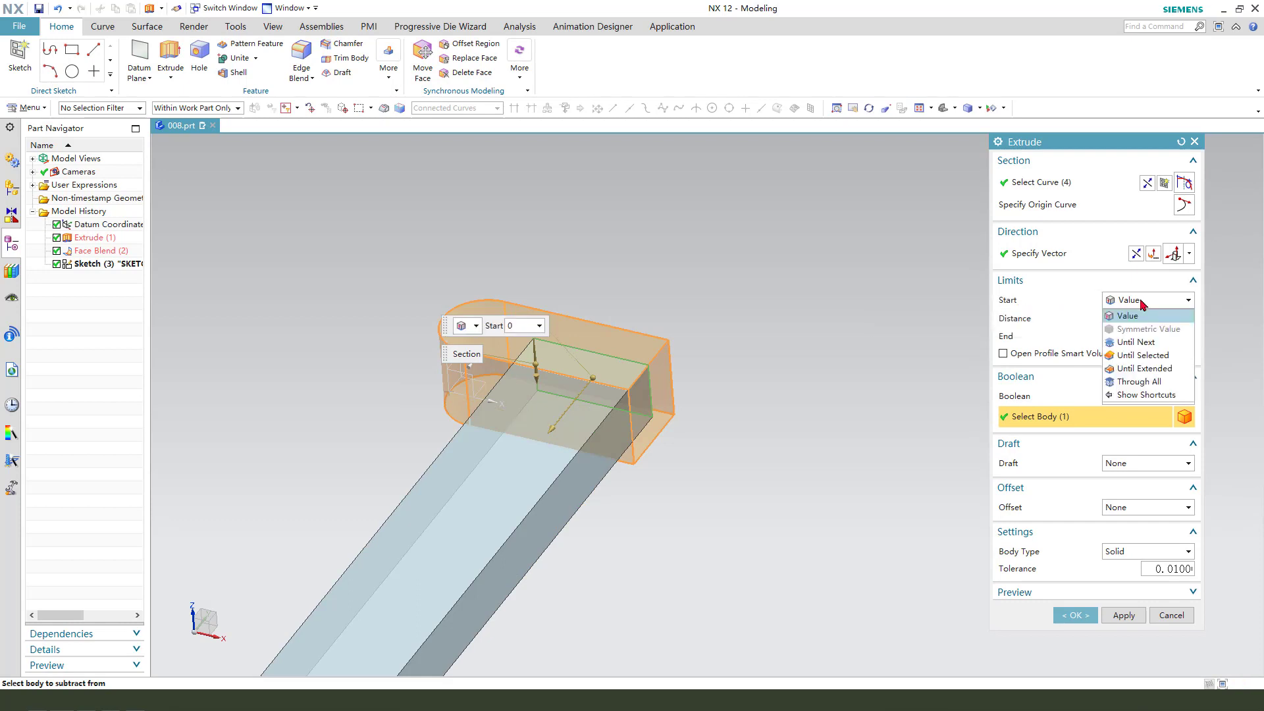
pyautogui.click(1142, 382)
pyautogui.click(1076, 598)
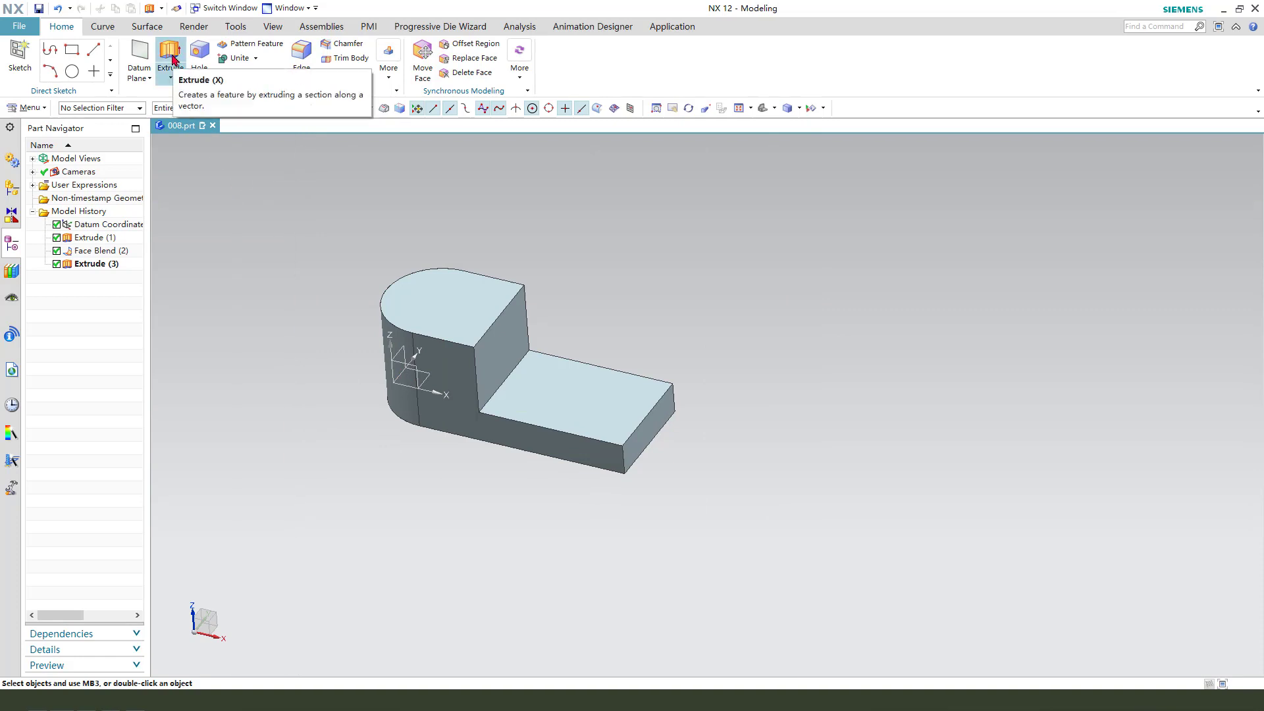
# - Start another extrusion on the XZ plane and sketch a sloped line from the step's top corner to the lower ledge's outer top corner
pyautogui.click(173, 58)
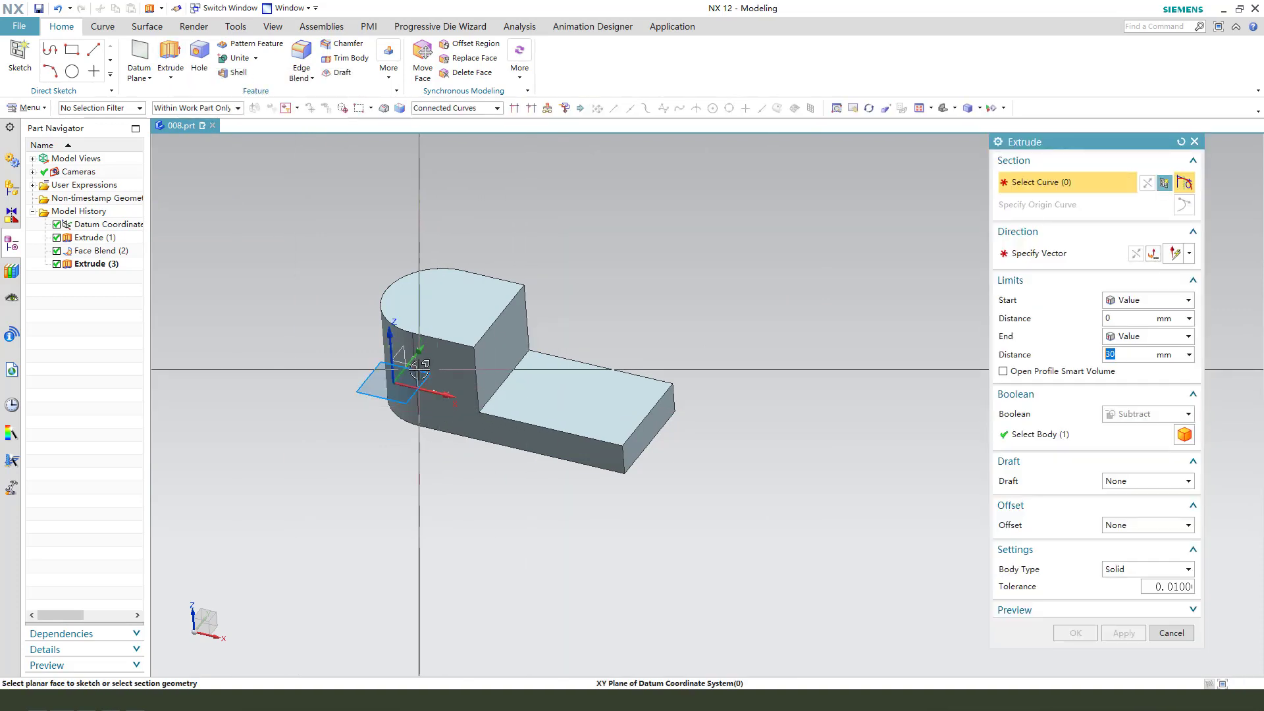
pyautogui.click(421, 381)
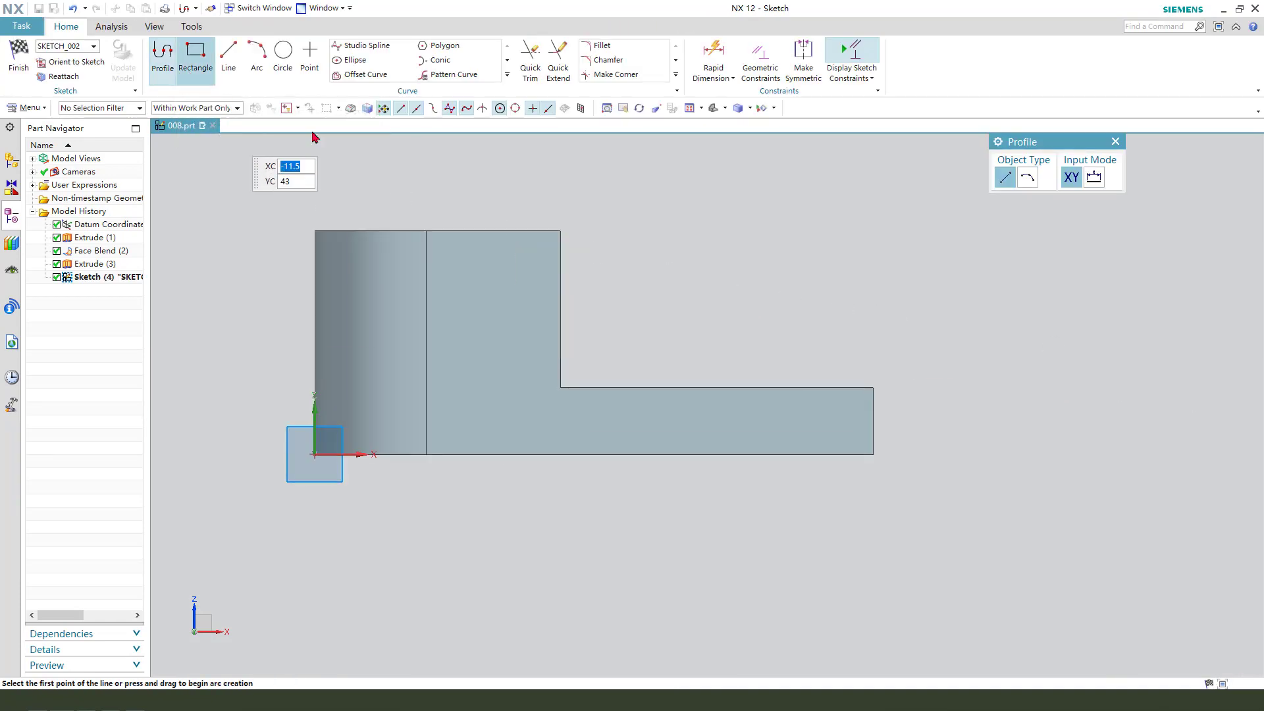
pyautogui.click(560, 231)
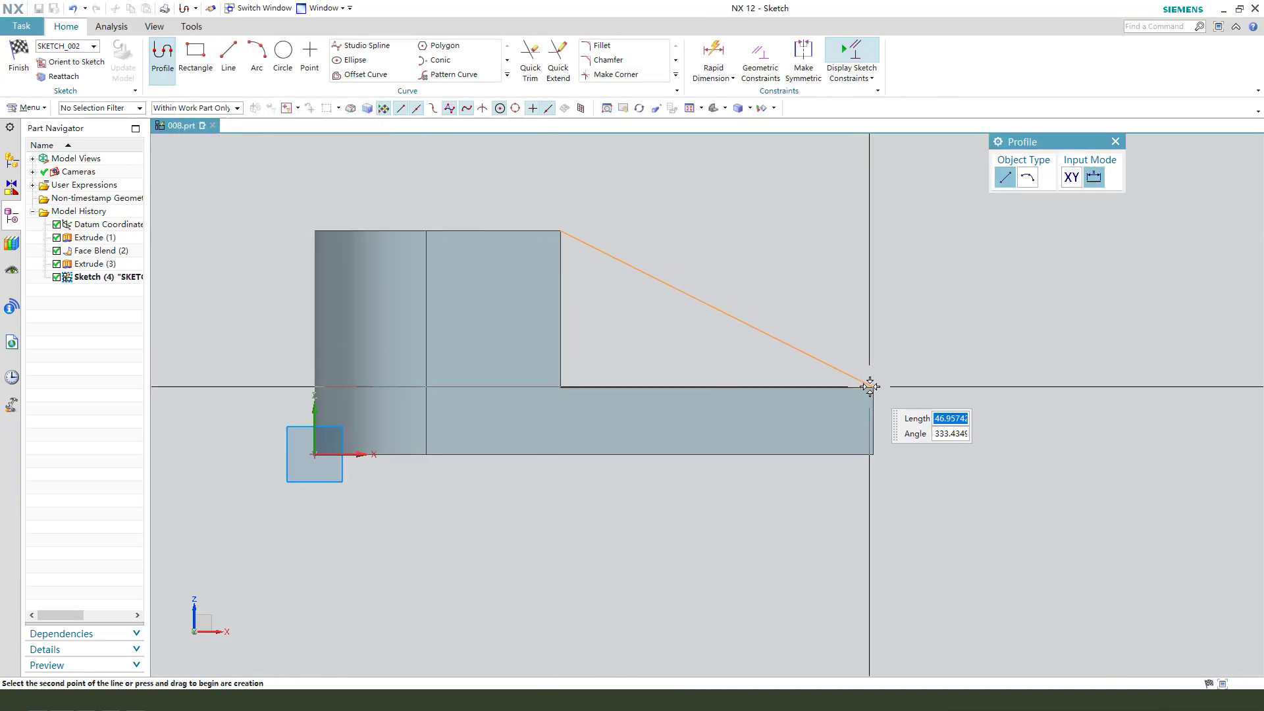
pyautogui.click(870, 386)
pyautogui.click(1115, 142)
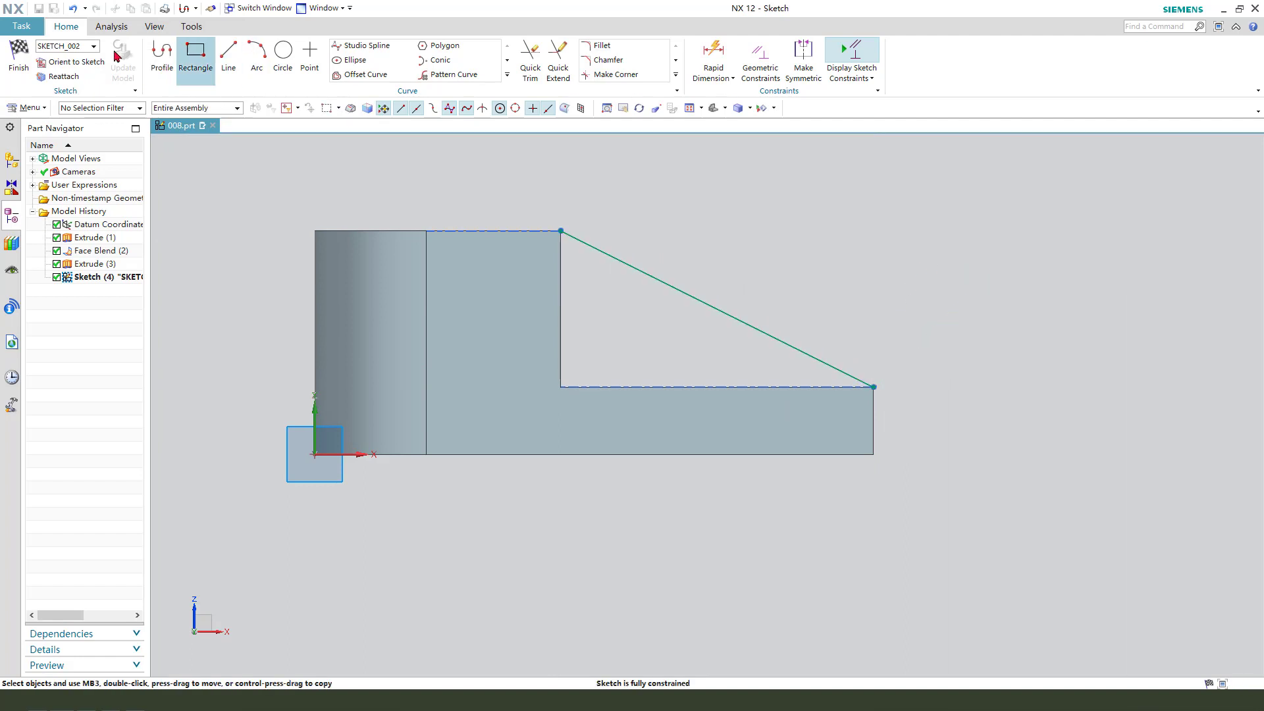
# - Finish the sketch and extrude the sloped line with a symmetric distance of 7/2 mm
pyautogui.click(19, 56)
pyautogui.press('x')
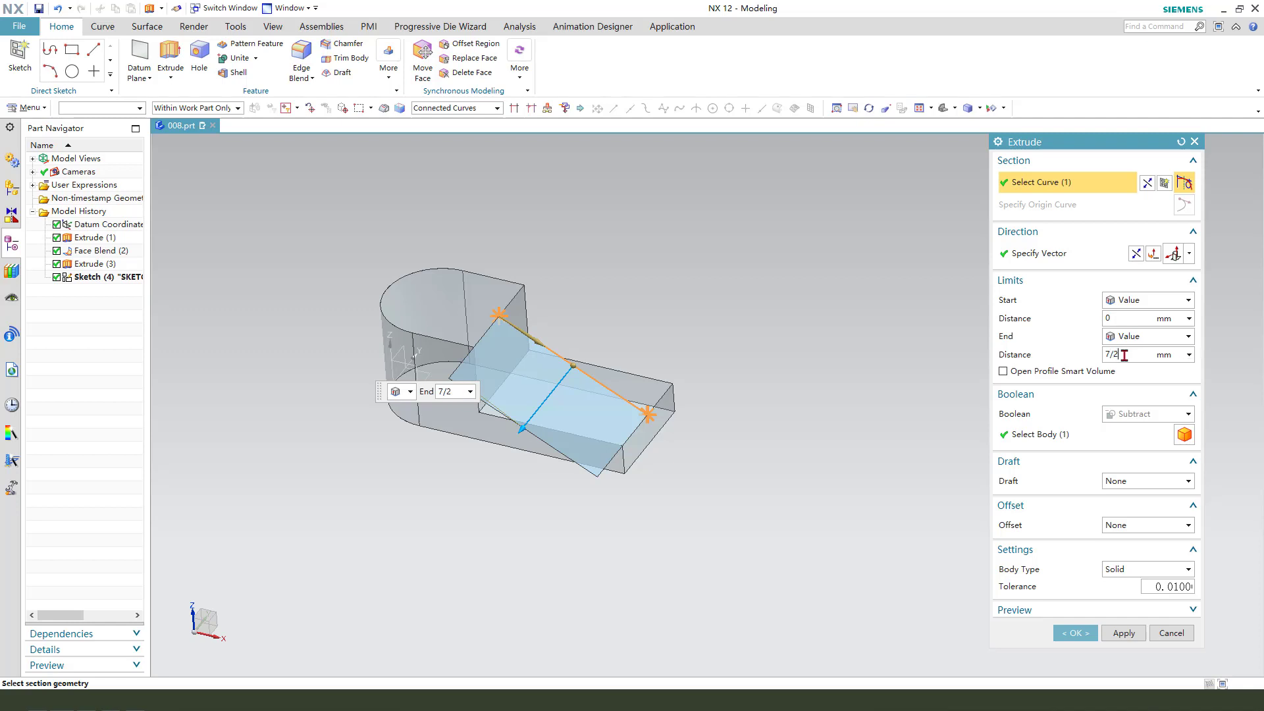
pyautogui.click(1136, 339)
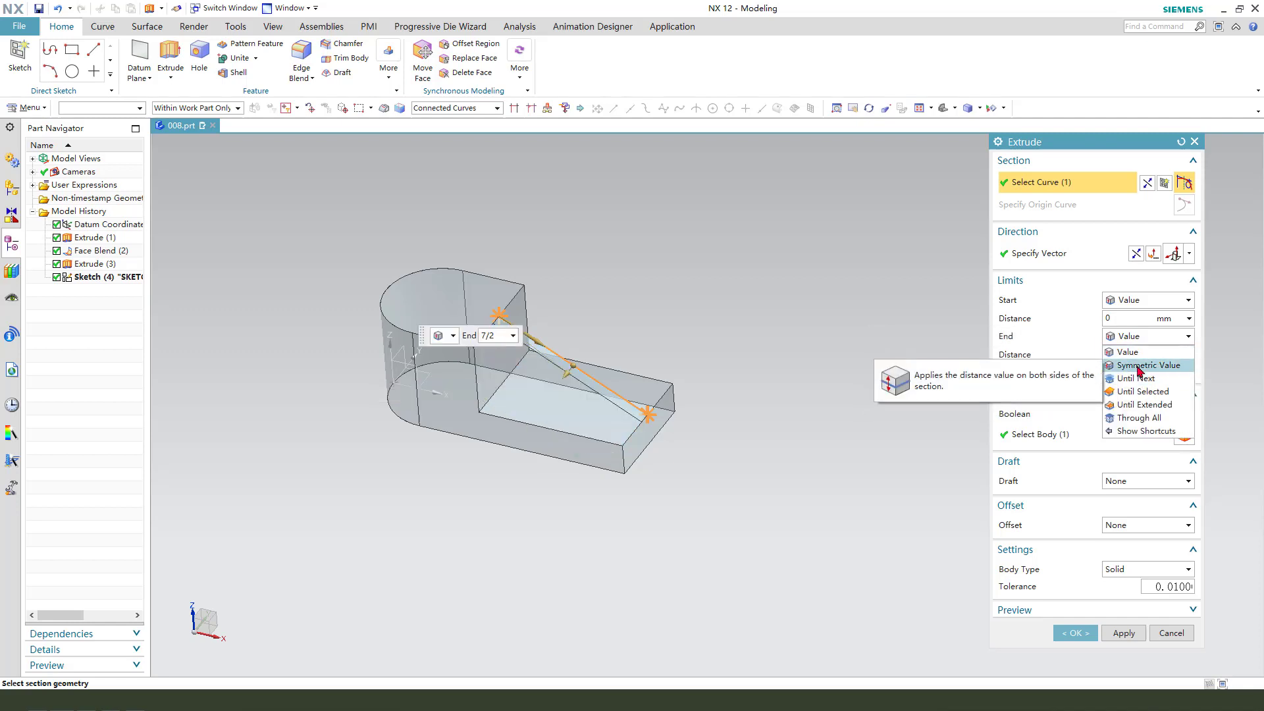
pyautogui.click(1137, 366)
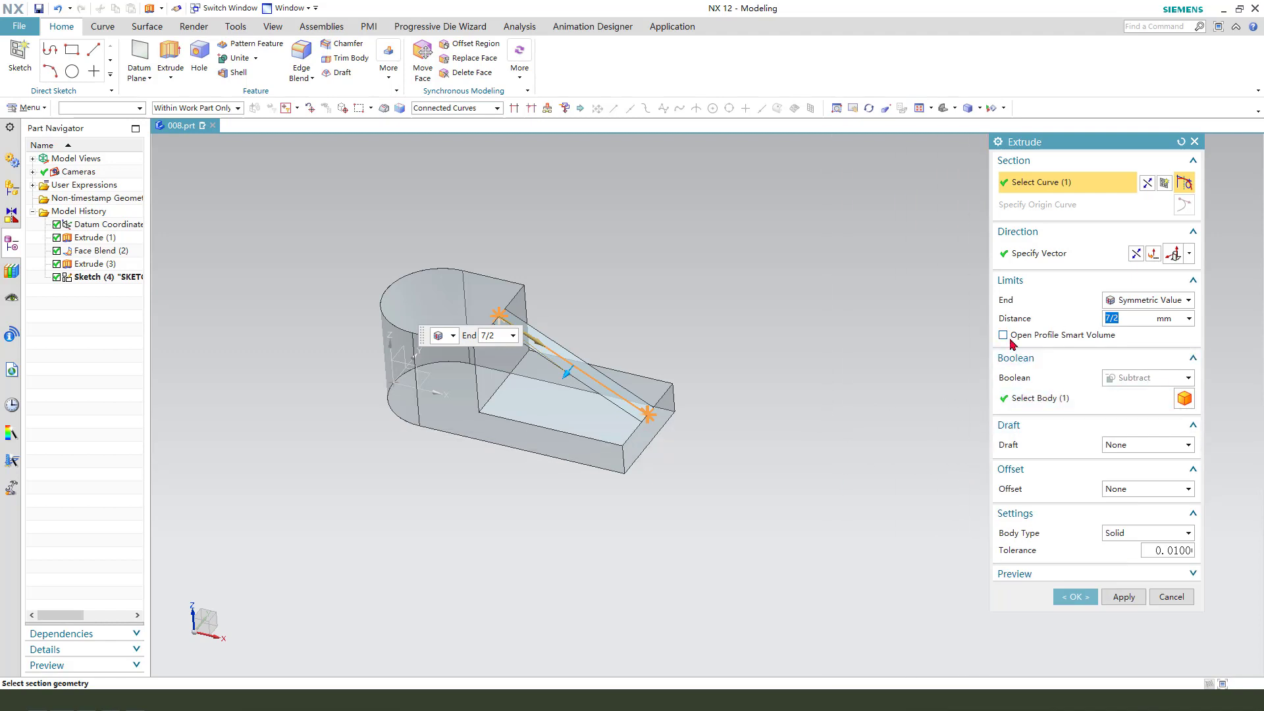
pyautogui.moveTo(981, 346); pyautogui.dragTo(1008, 345)
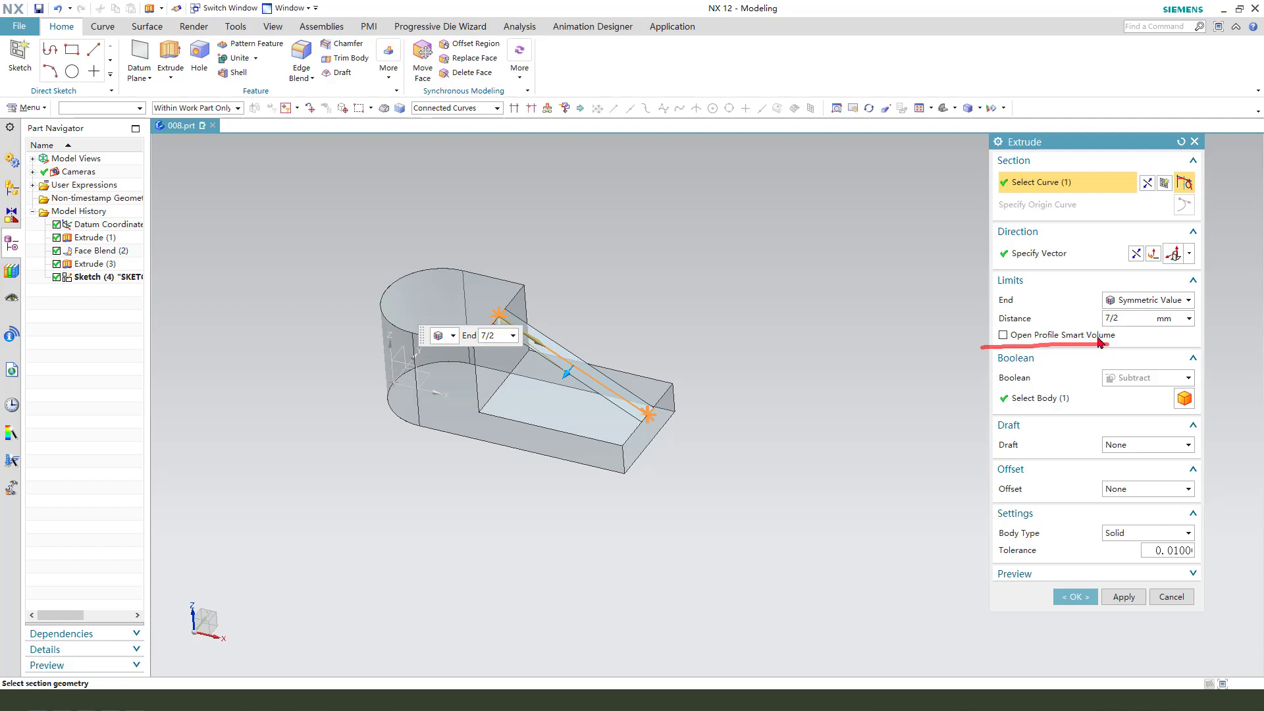
# - Enable Open Profile Smart Volume for the sloped line's extrusion and unite the resulting rib with the block
pyautogui.click(1003, 335)
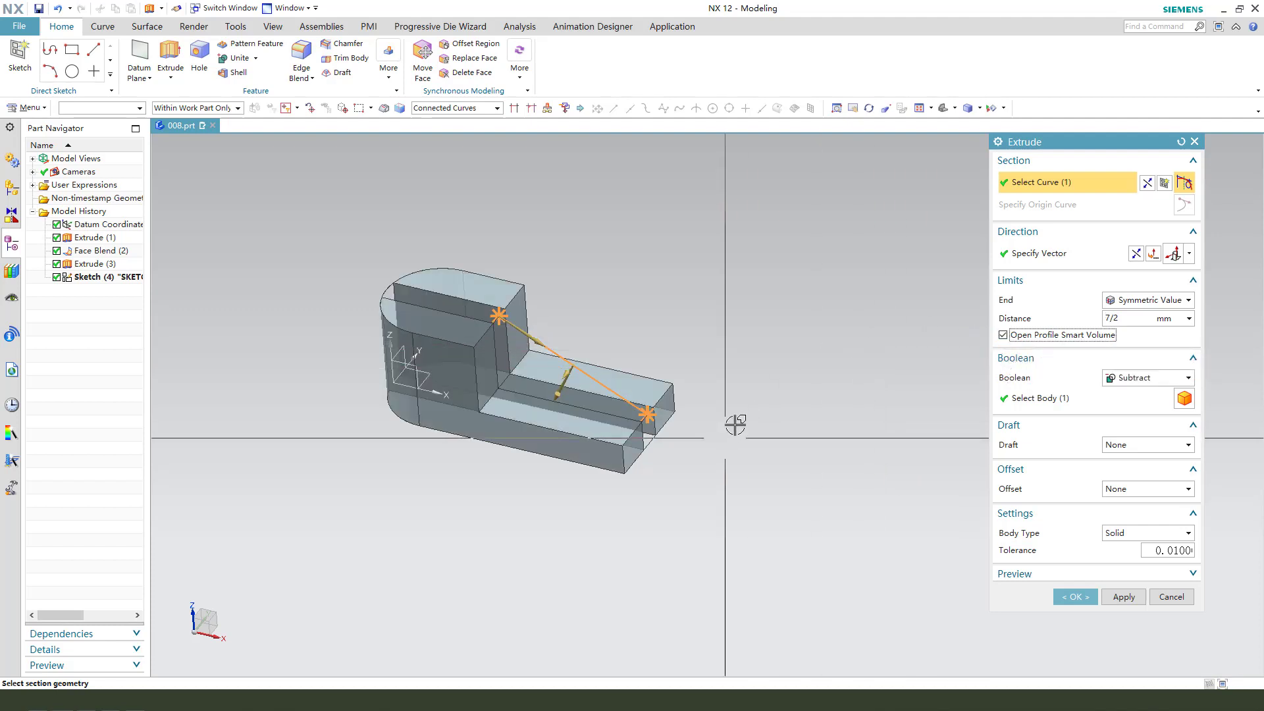
pyautogui.moveTo(736, 424); pyautogui.dragTo(732, 426, button='middle')
pyautogui.click(1140, 381)
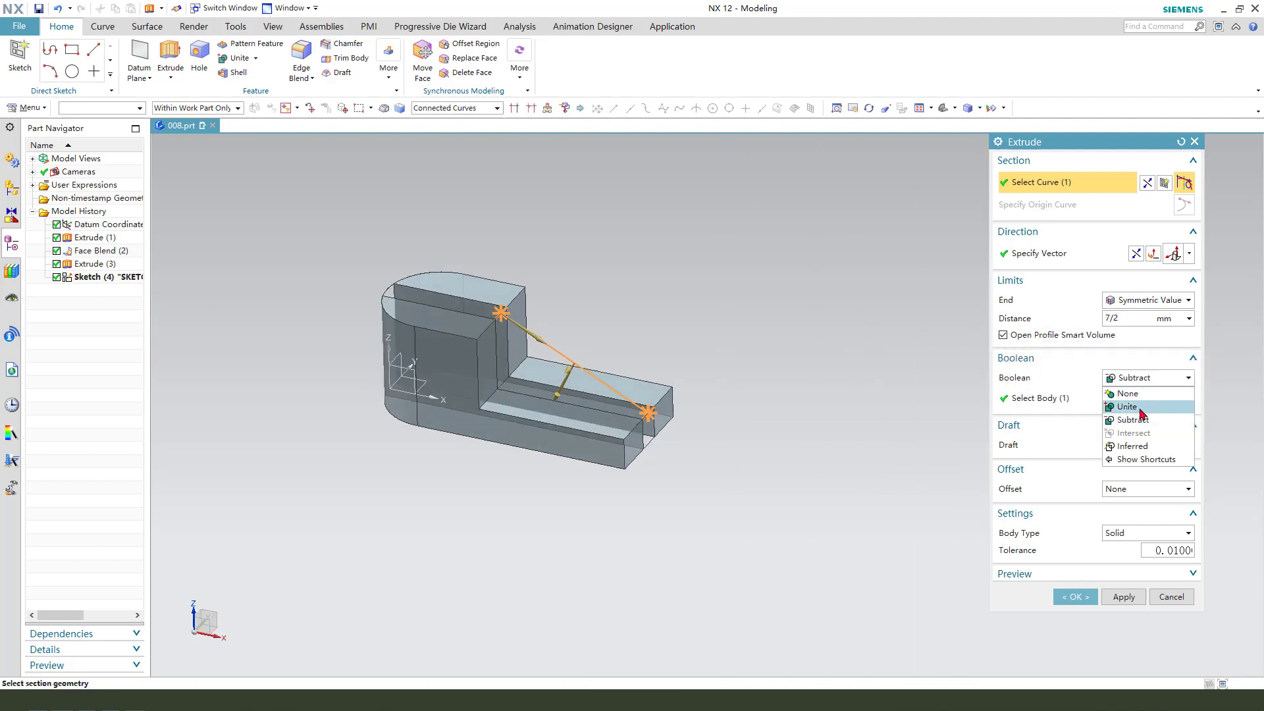
pyautogui.click(1141, 409)
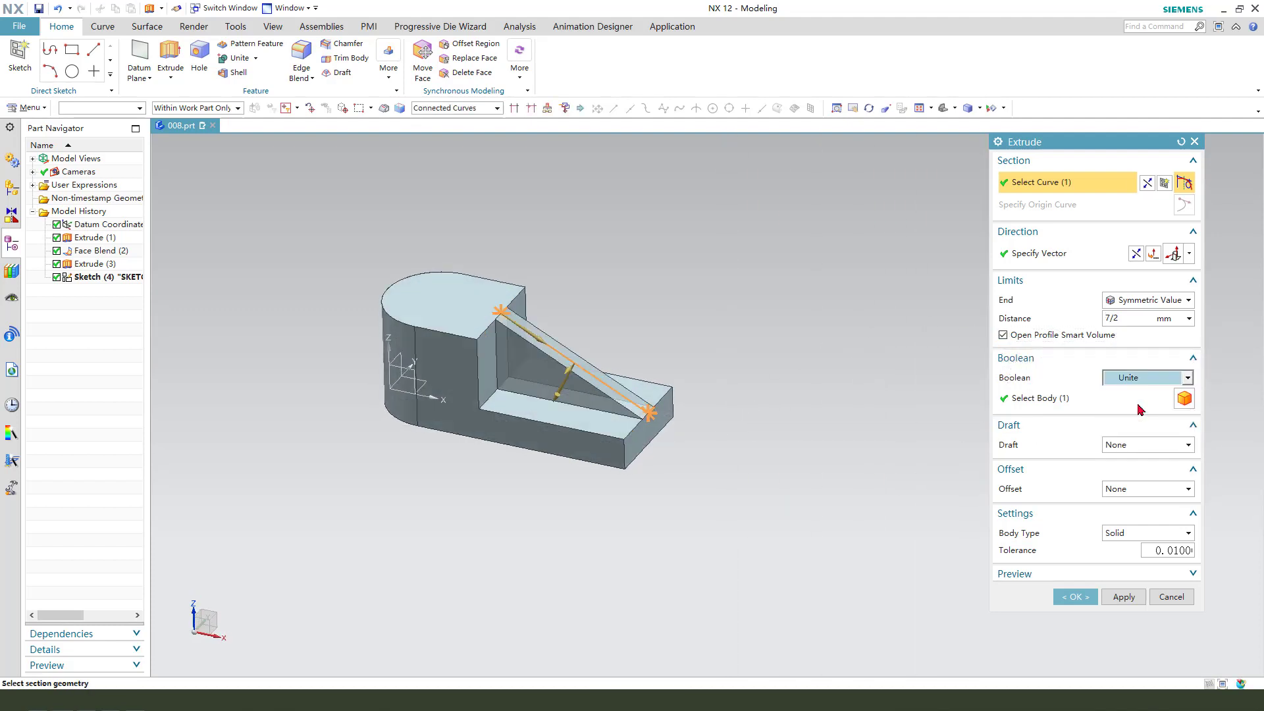
pyautogui.click(1083, 596)
# - Chamfer the two vertical corner edges at the lower ledge's outer end with a symmetric 9 mm distance
pyautogui.moveTo(805, 503); pyautogui.dragTo(740, 395, button='middle')
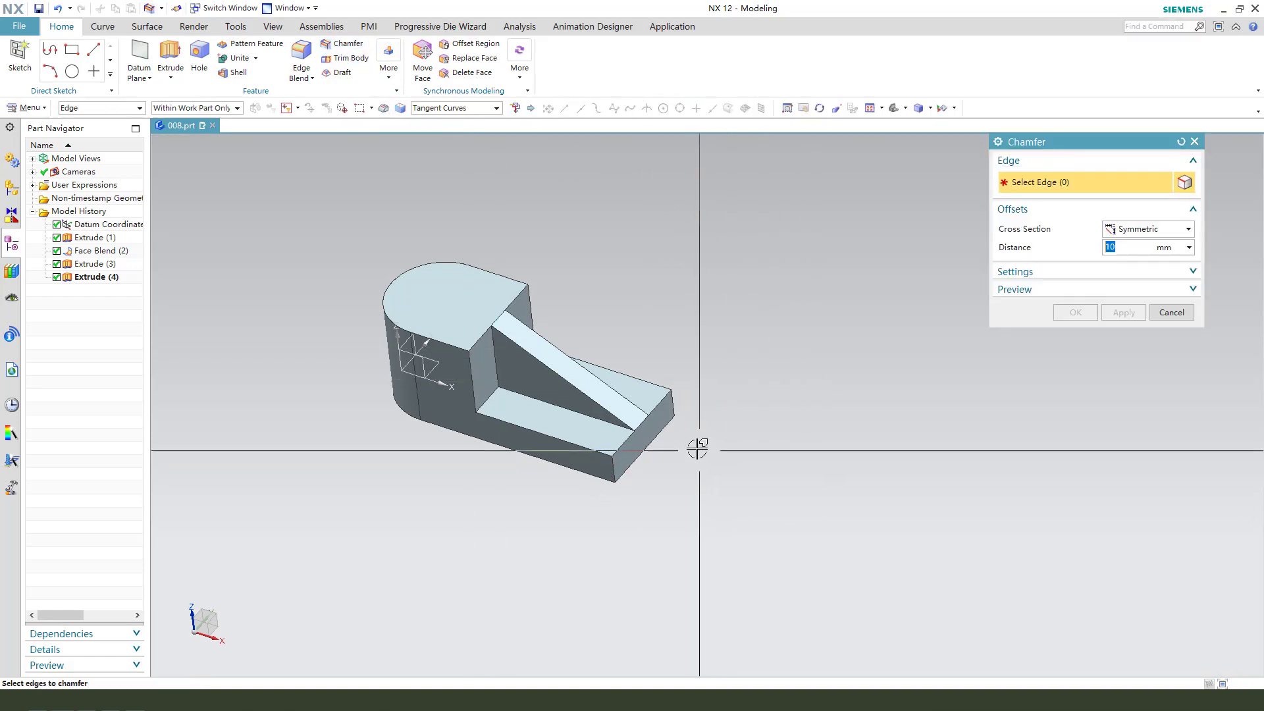
pyautogui.click(675, 401)
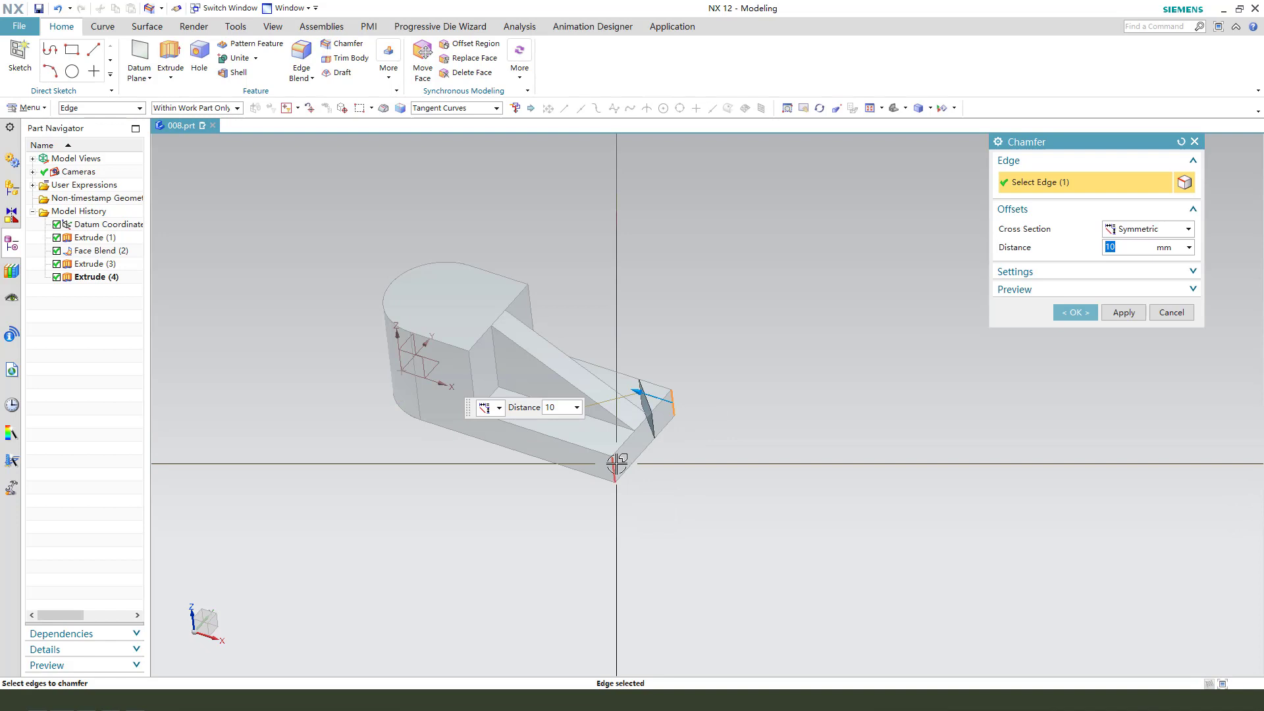
pyautogui.click(613, 462)
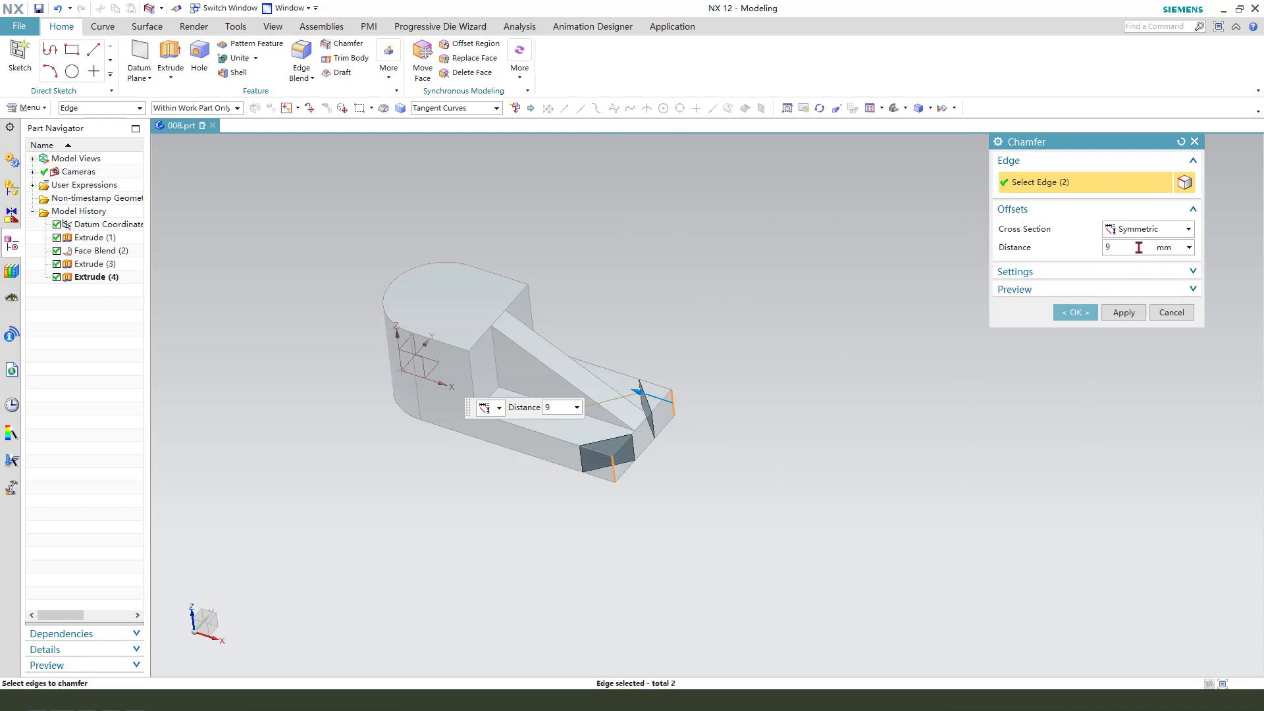
pyautogui.click(1088, 312)
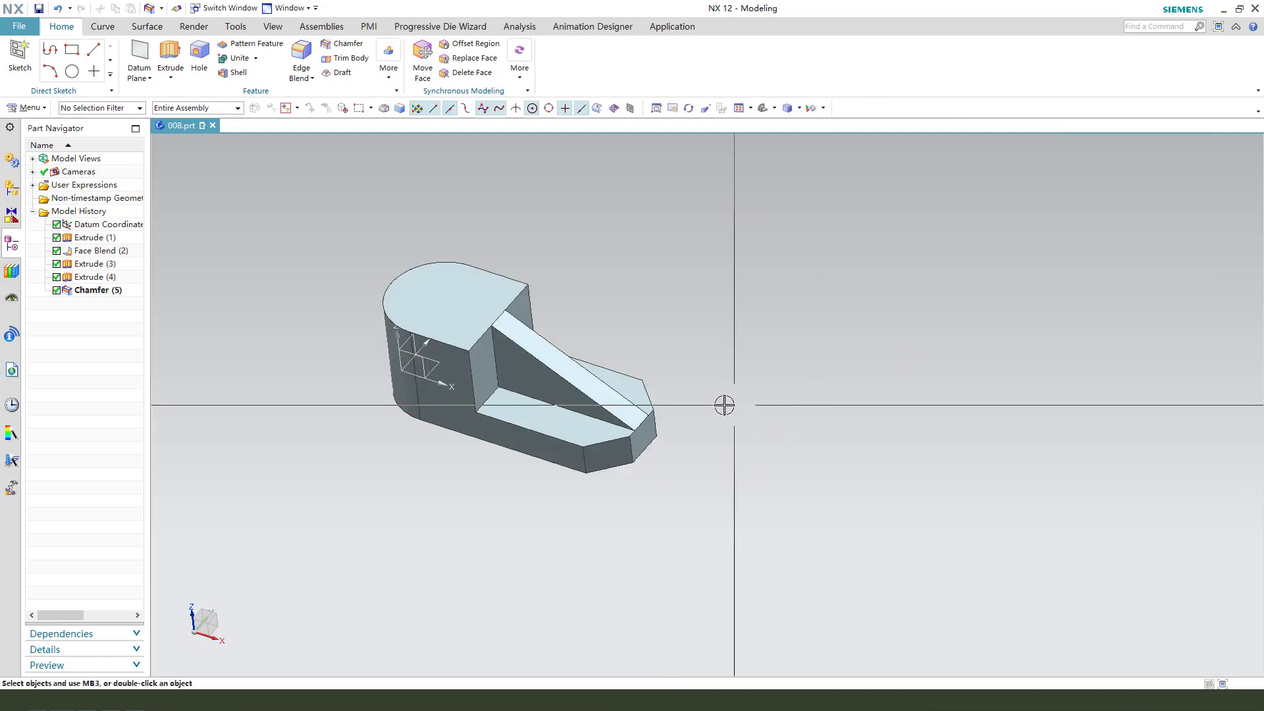
# - Cut a simple 5 mm diameter Through Body hole at the arc center of the rounded end's top face
pyautogui.moveTo(724, 405); pyautogui.dragTo(736, 428, button='middle')
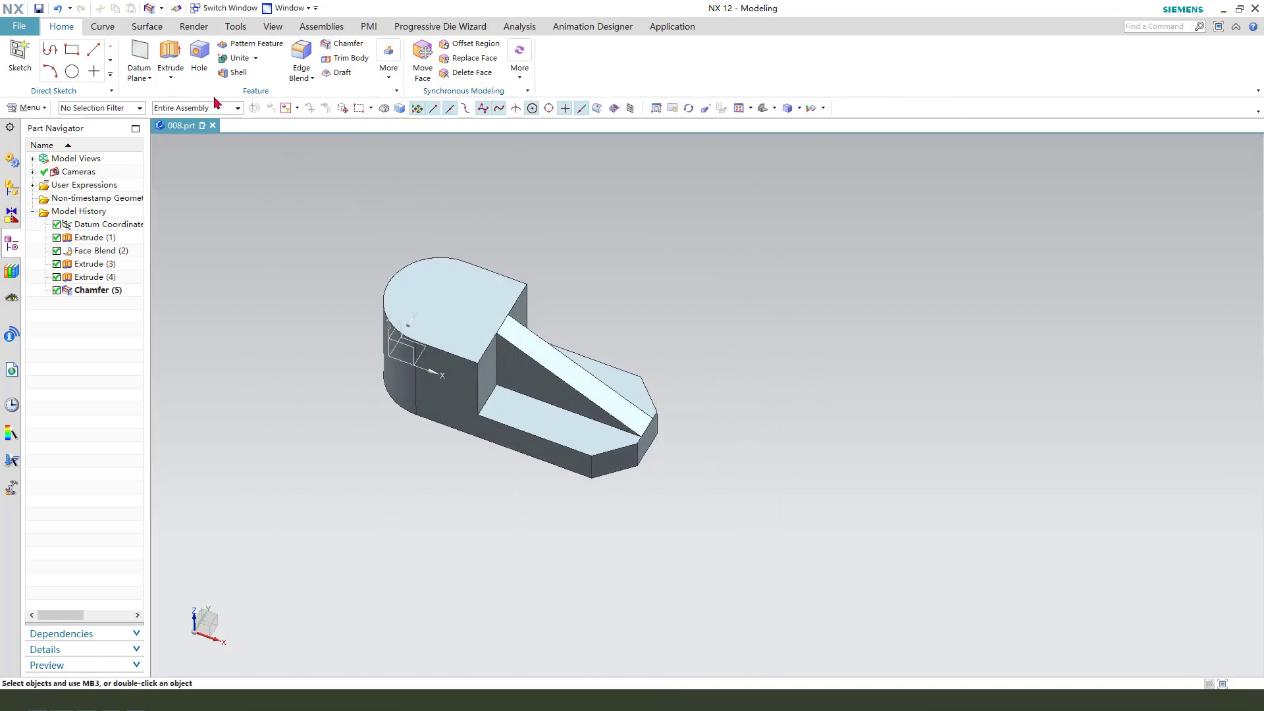
pyautogui.click(199, 54)
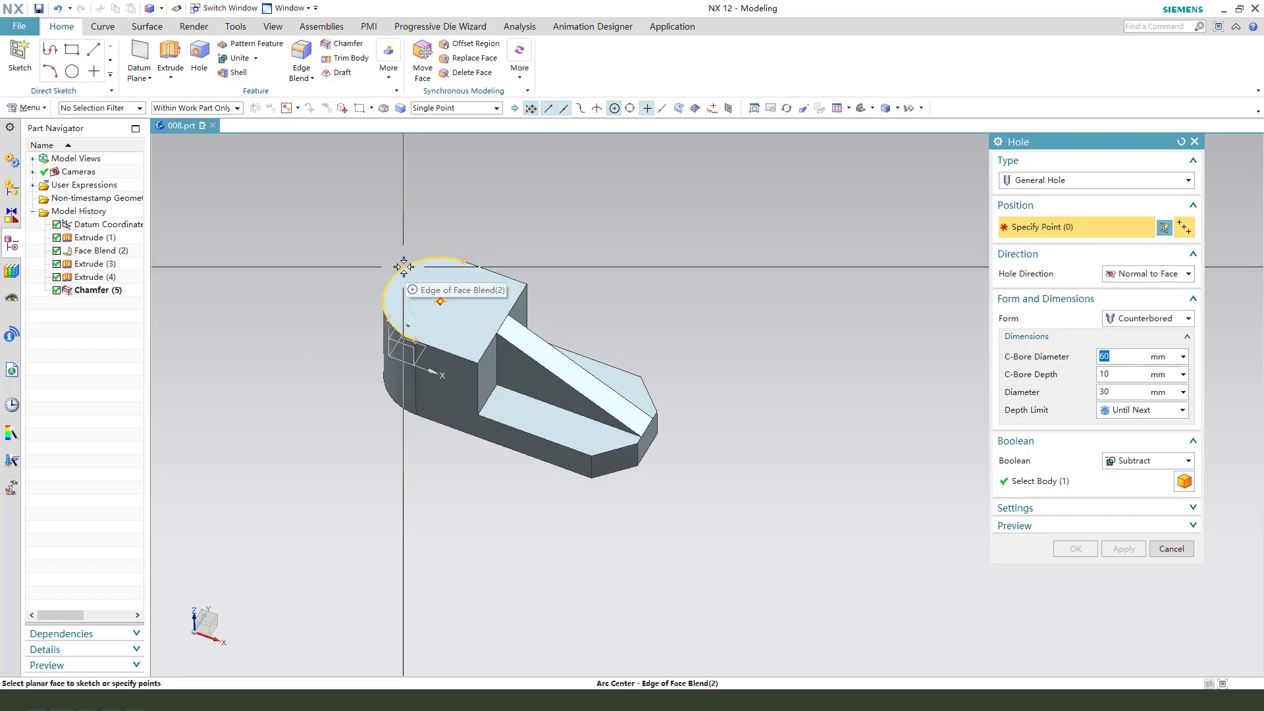
pyautogui.click(406, 264)
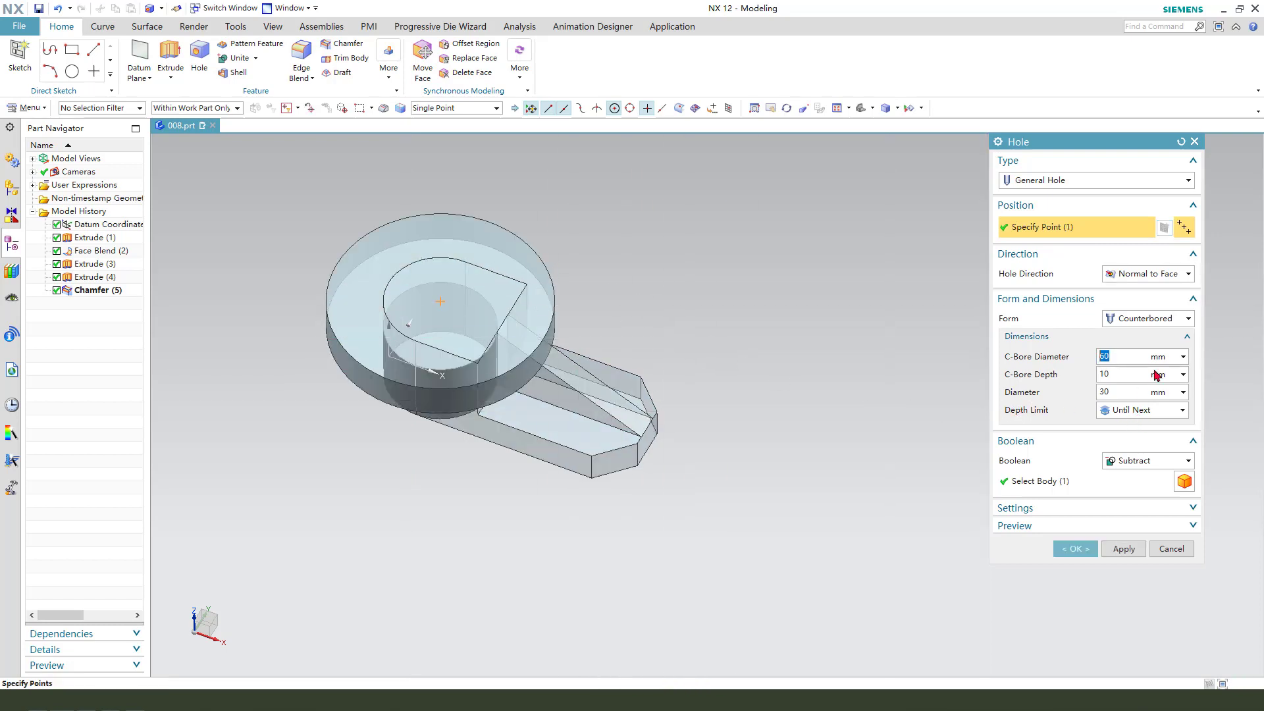
pyautogui.click(1143, 322)
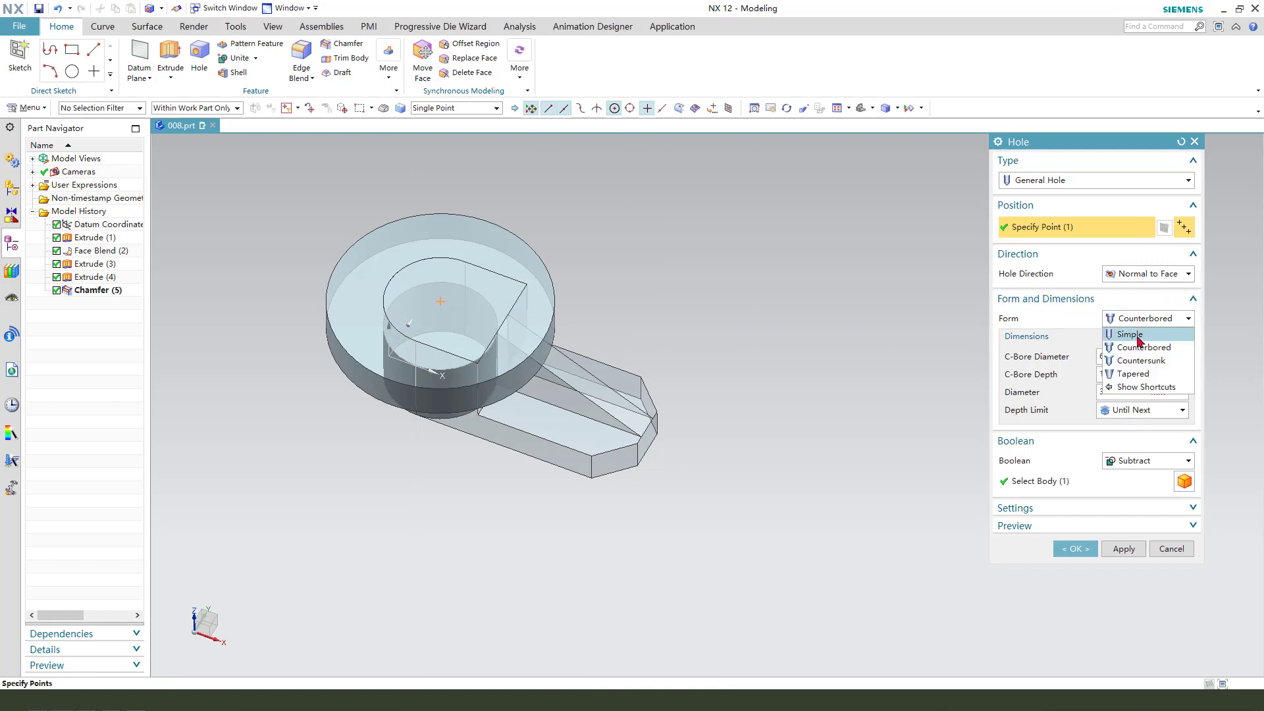
pyautogui.click(1131, 334)
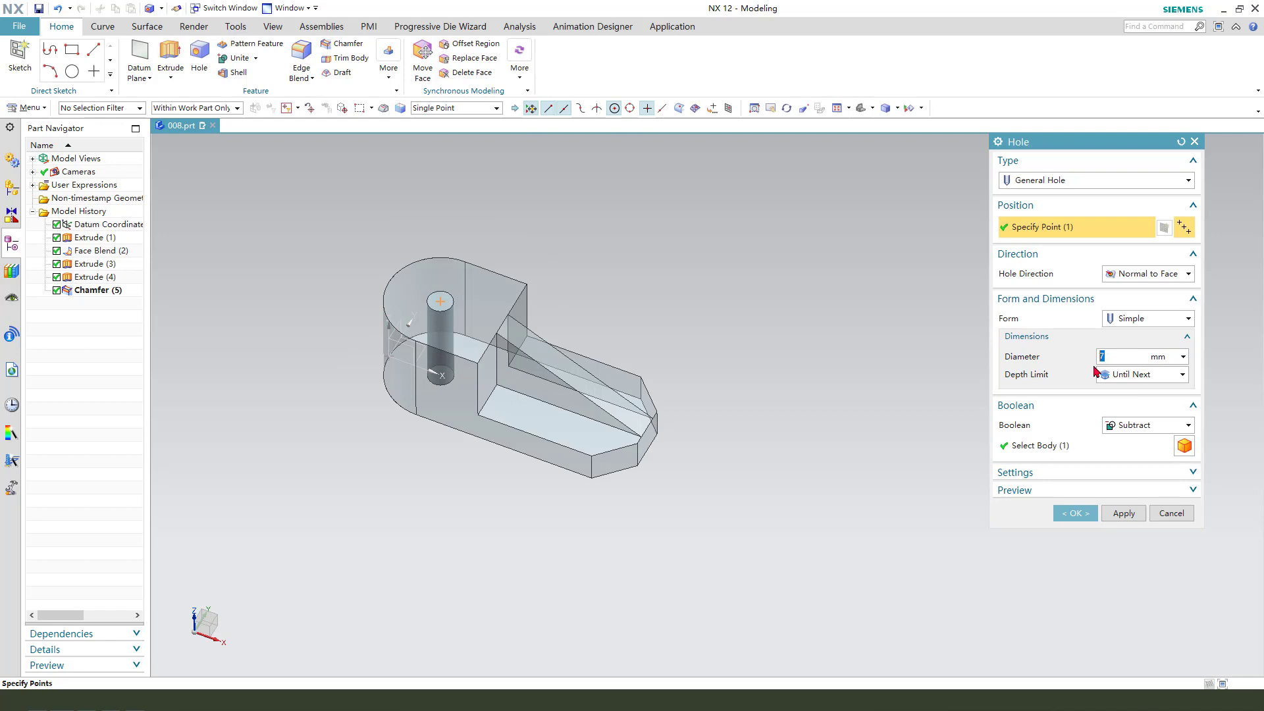
pyautogui.click(1152, 376)
pyautogui.click(1141, 429)
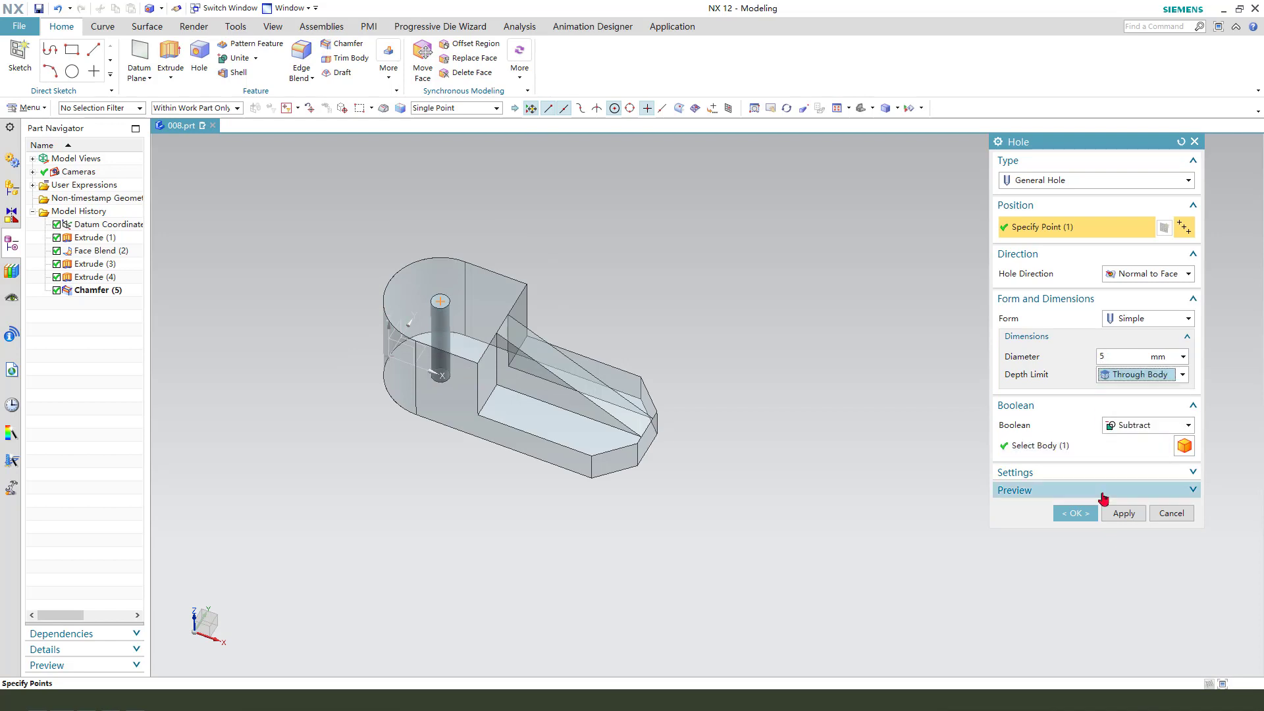
pyautogui.click(1086, 514)
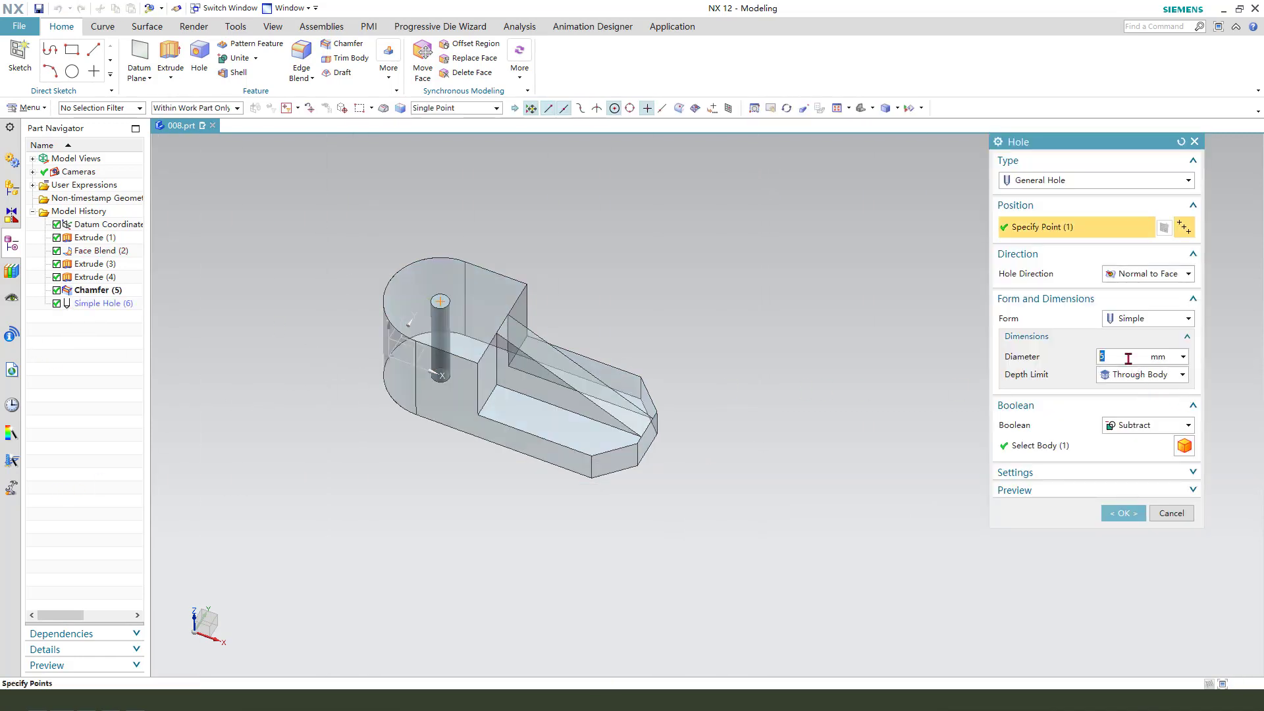
# - Set the diameter of the hole in the rounded end to 15 mm
pyautogui.press('Return')
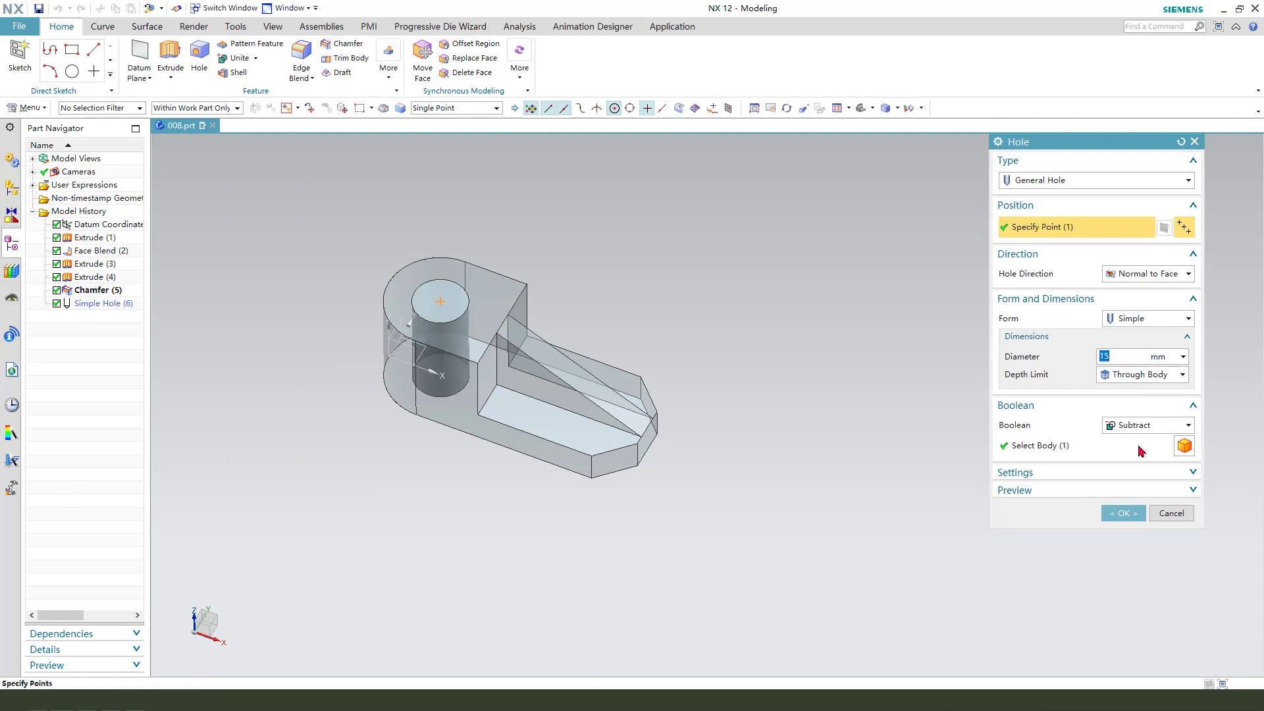
pyautogui.click(1123, 513)
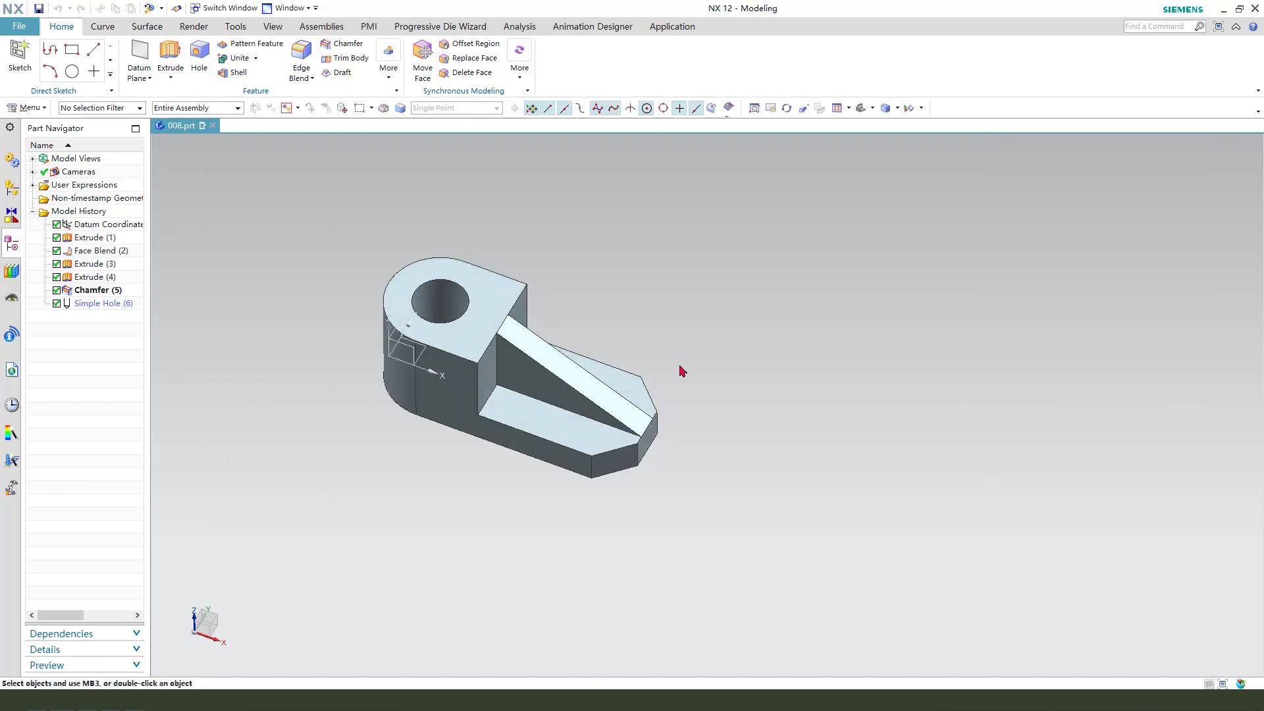
# - Hide the datum coordinate system
pyautogui.click(407, 355)
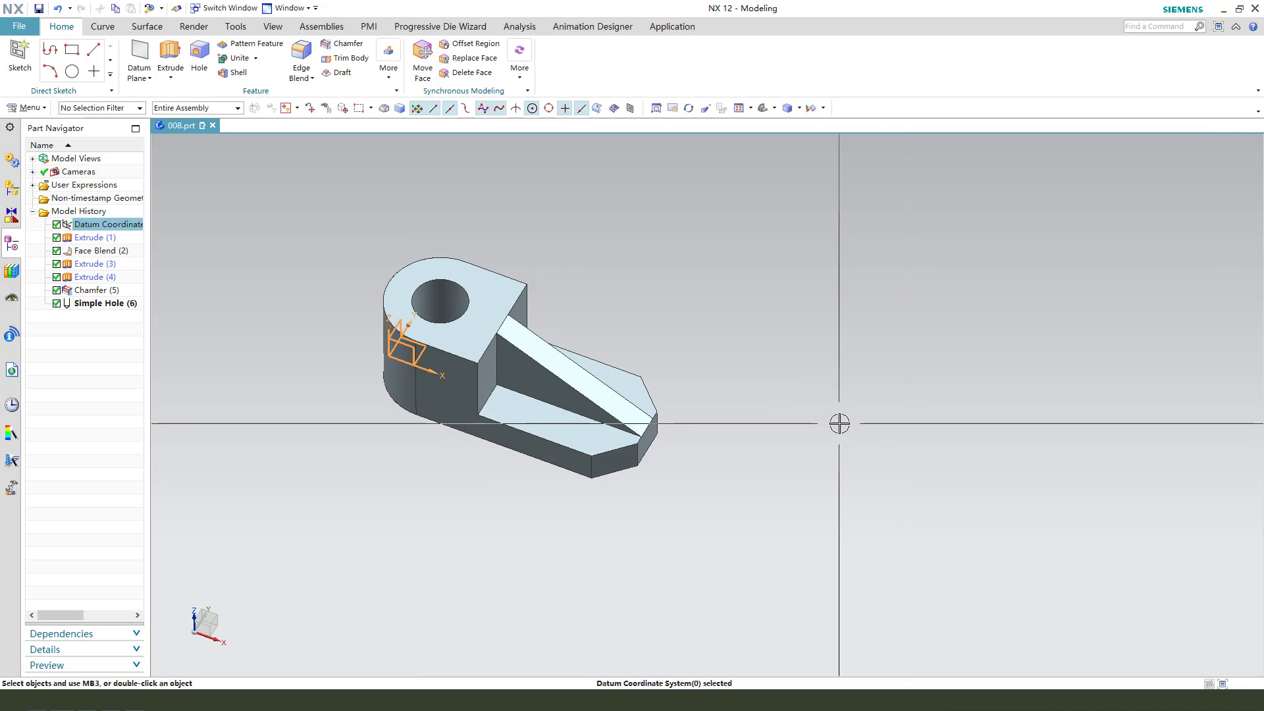
pyautogui.hotkey('ctrl', 'b')
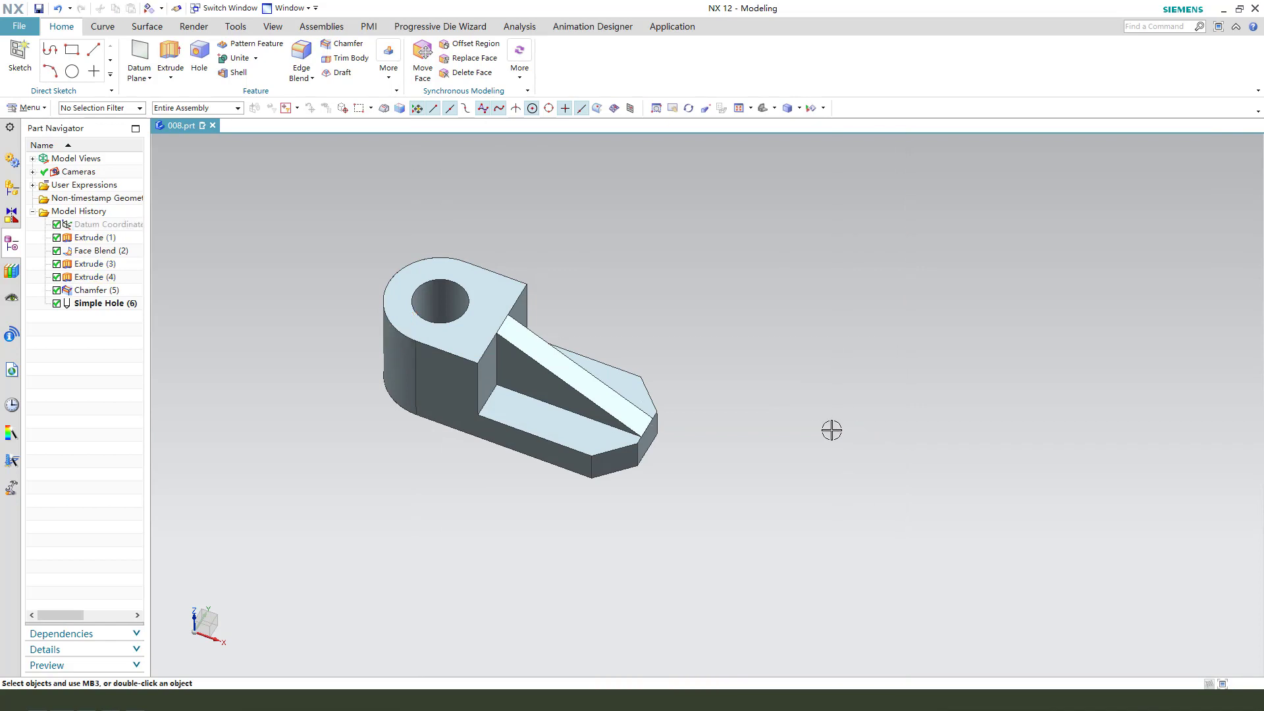
# - Change the solid body's display color to cyan from the Vibrant palette
pyautogui.moveTo(705, 418); pyautogui.dragTo(775, 427, button='middle')
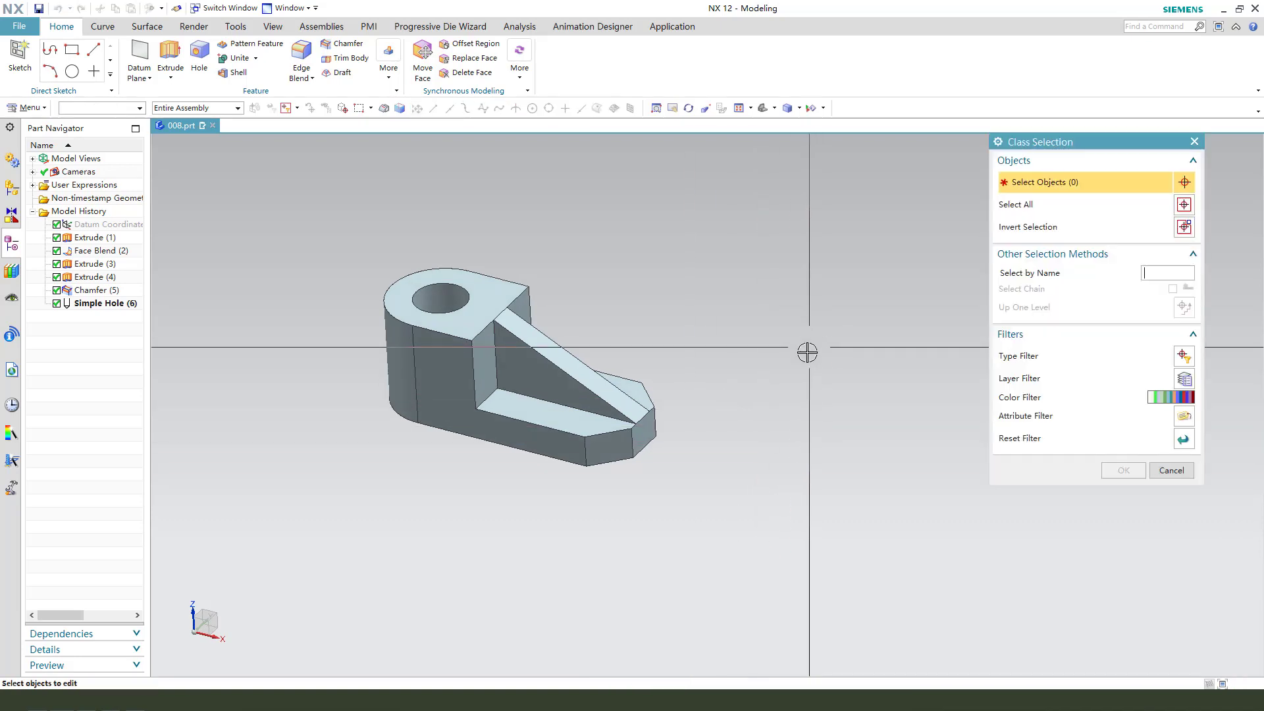
pyautogui.click(593, 376)
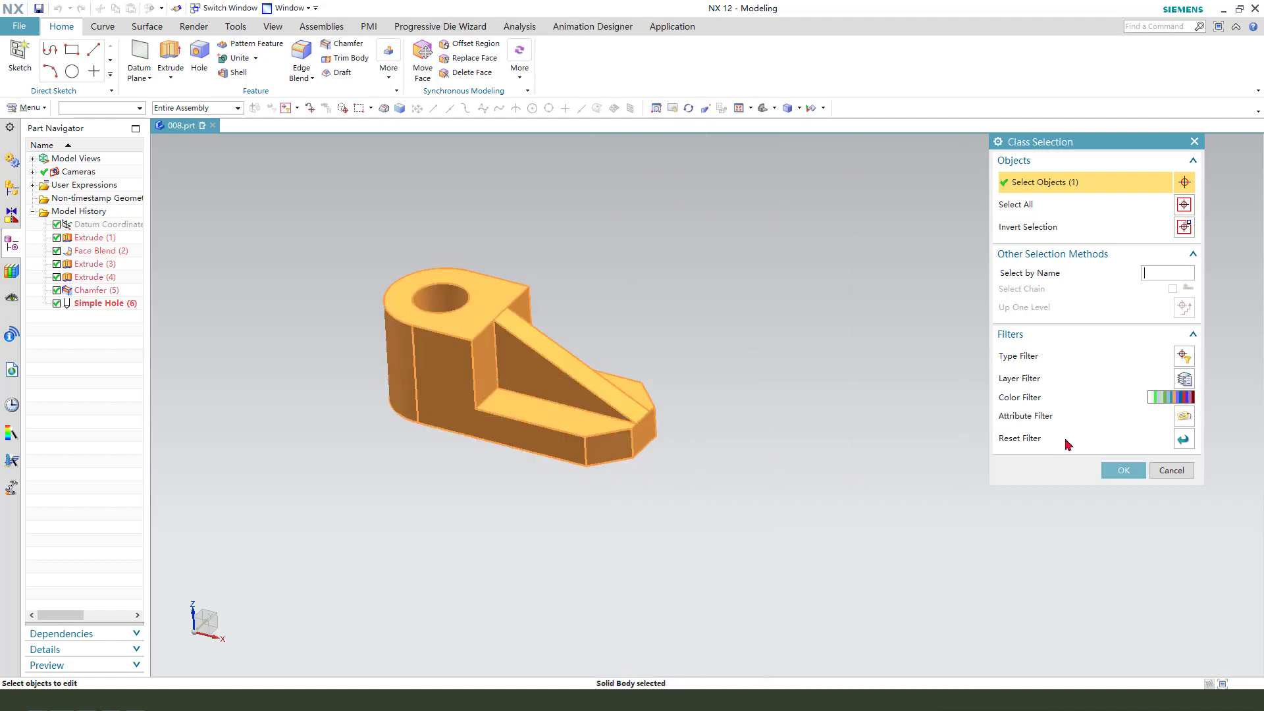
pyautogui.click(1112, 473)
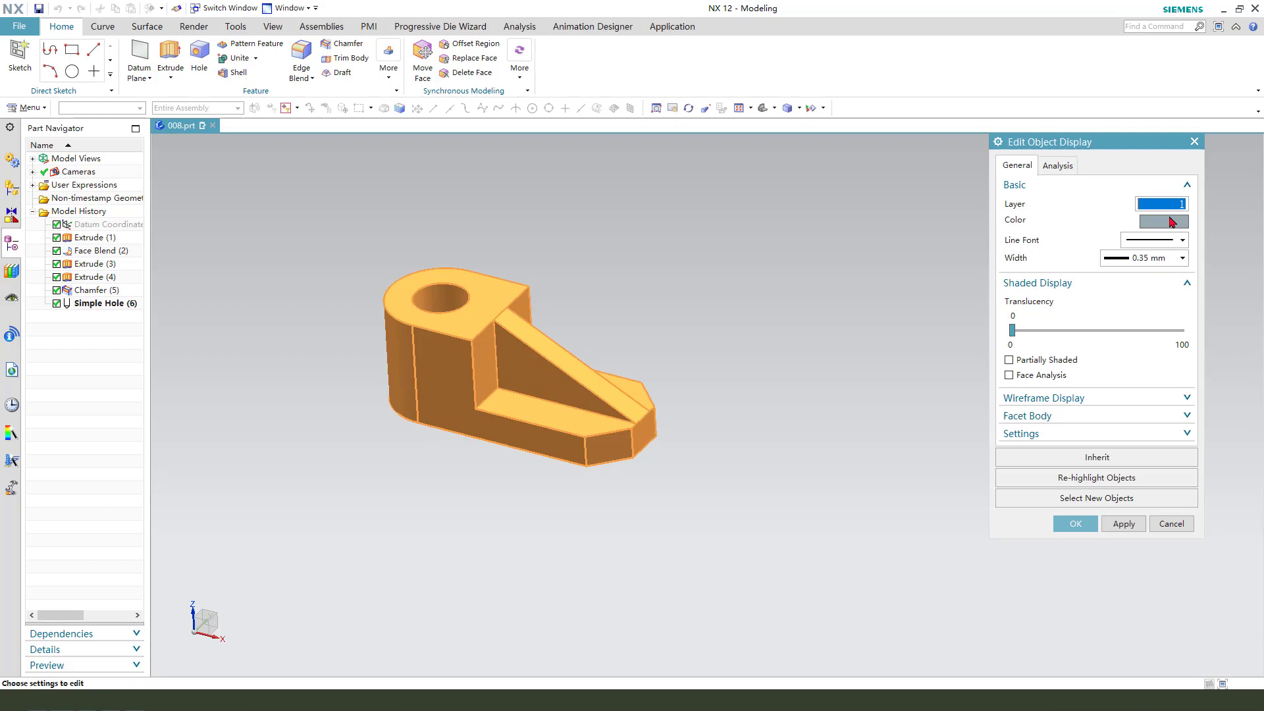
pyautogui.click(1171, 222)
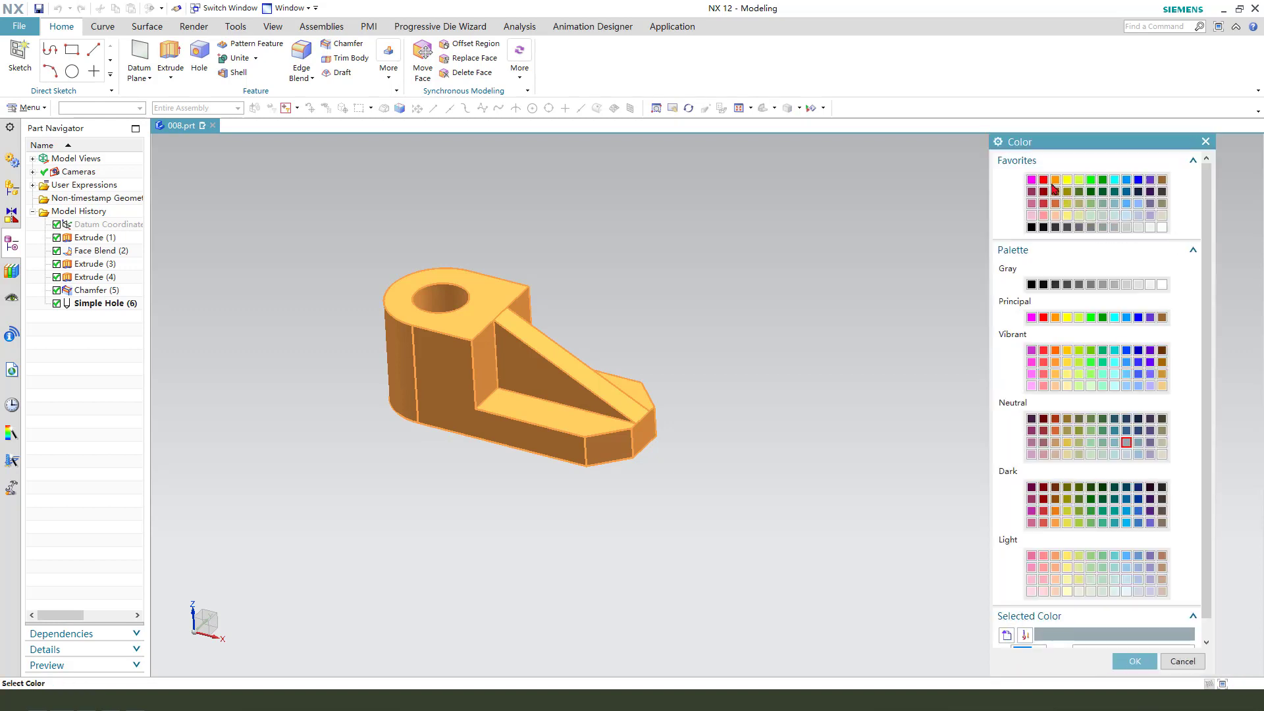
pyautogui.click(1068, 181)
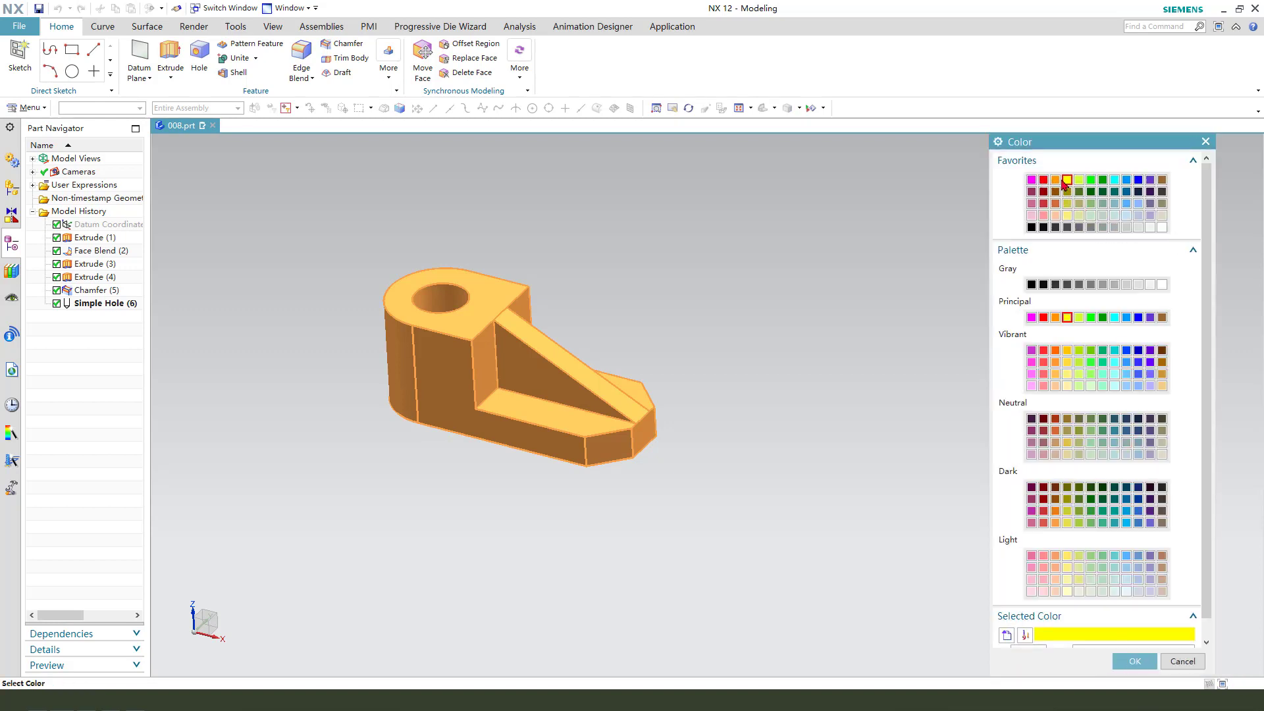
pyautogui.click(1056, 180)
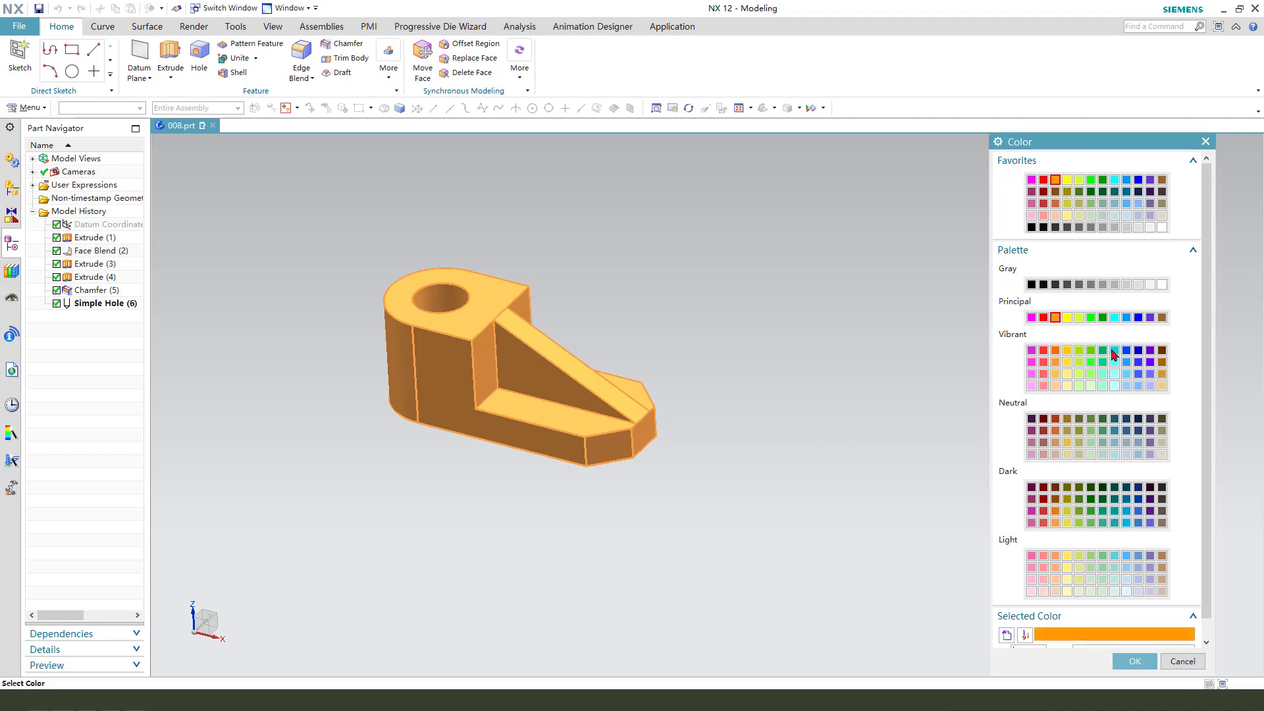
pyautogui.click(1113, 351)
pyautogui.click(1134, 661)
pyautogui.middleClick(815, 511)
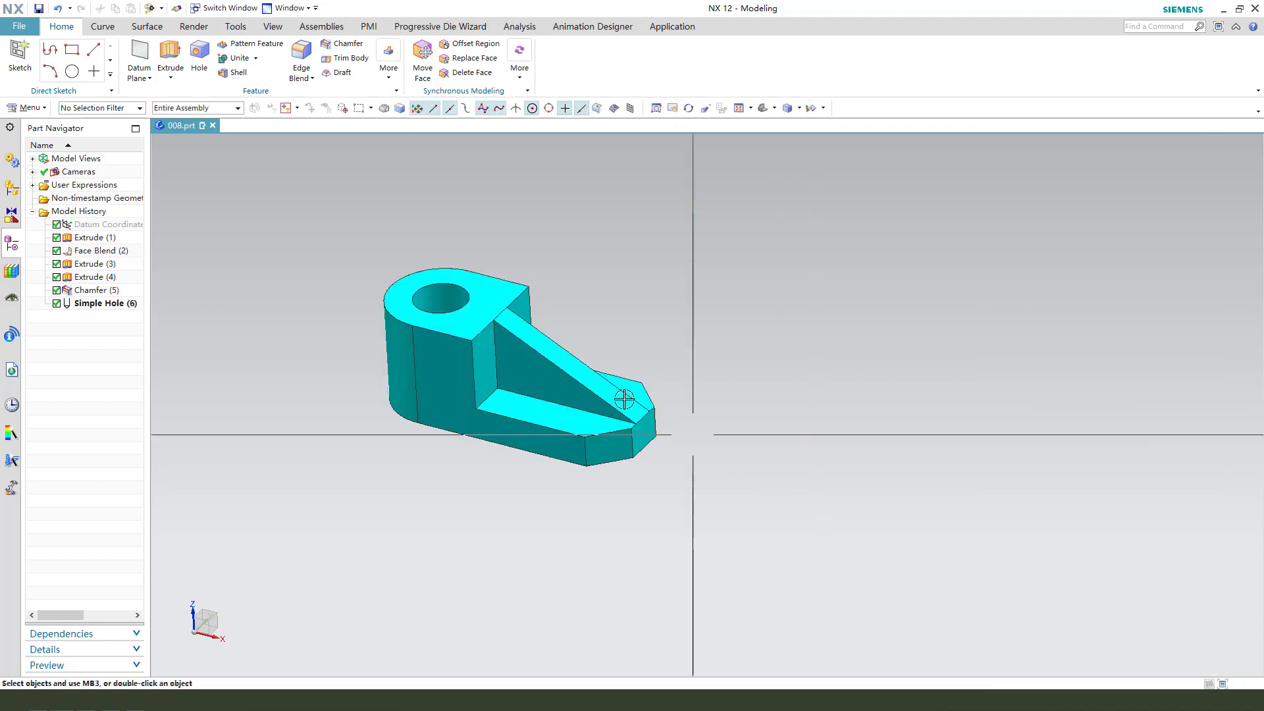
# - Examine the finished block from several angles and review the features in its model history
pyautogui.scroll(3, 624, 399)
pyautogui.scroll(-4, 601, 417)
pyautogui.moveTo(601, 421); pyautogui.dragTo(665, 477, button='middle')
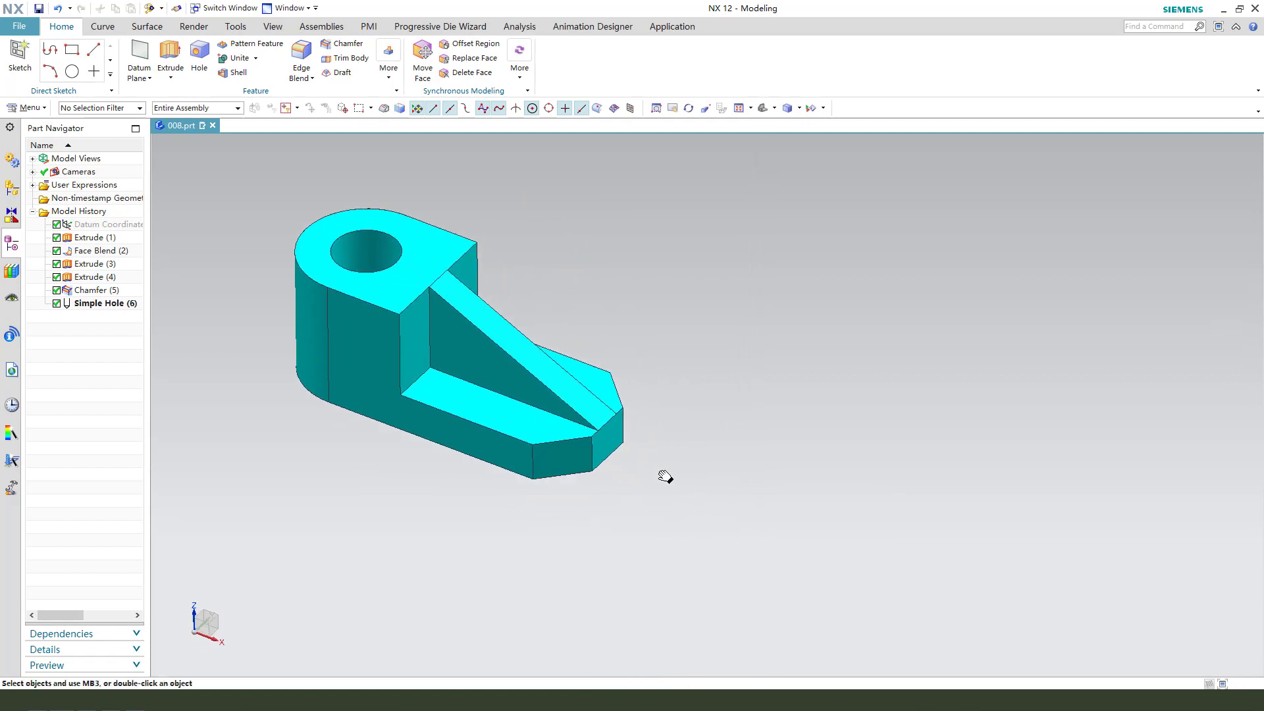
pyautogui.moveTo(128, 230)
pyautogui.mouseDown()
pyautogui.moveTo(176, 233)
pyautogui.moveTo(166, 300)
pyautogui.moveTo(136, 339)
pyautogui.moveTo(51, 305)
pyautogui.mouseUp()
pyautogui.moveTo(117, 238)
pyautogui.mouseDown()
pyautogui.moveTo(138, 238)
pyautogui.moveTo(136, 254)
pyautogui.mouseUp()
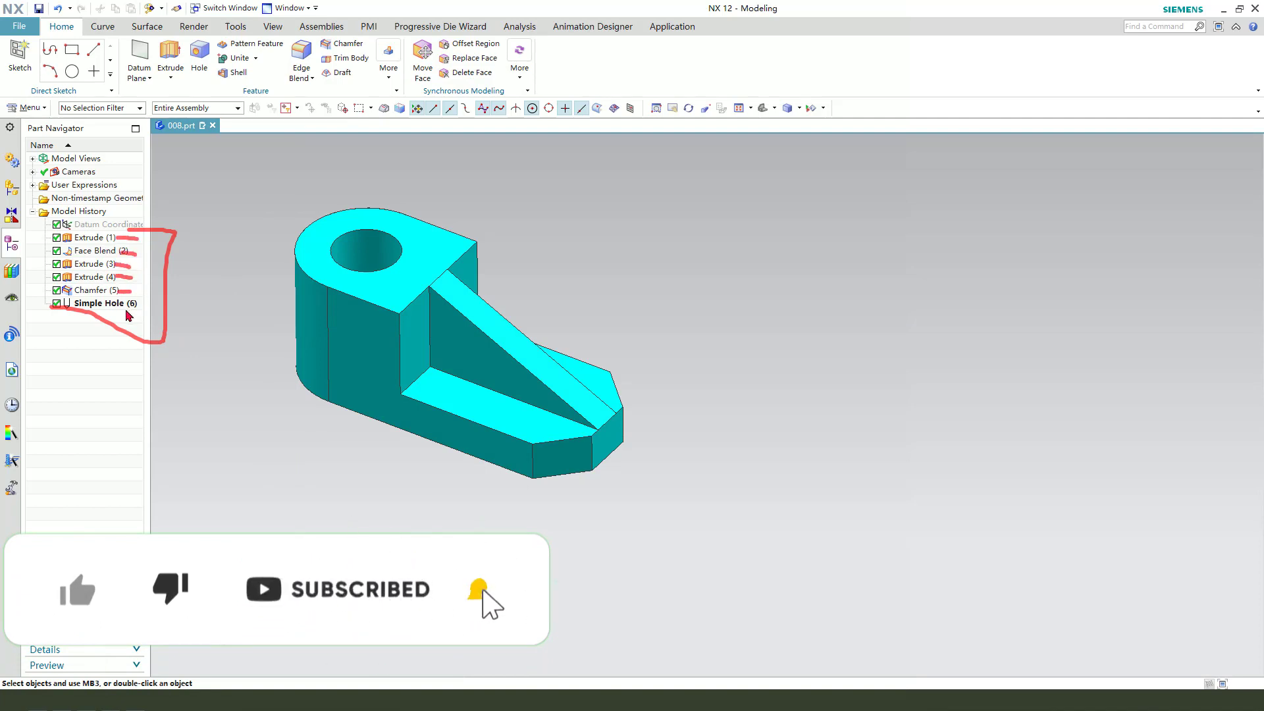
pyautogui.moveTo(152, 269)
pyautogui.mouseDown()
pyautogui.moveTo(153, 237)
pyautogui.moveTo(142, 324)
pyautogui.moveTo(195, 267)
pyautogui.mouseUp()
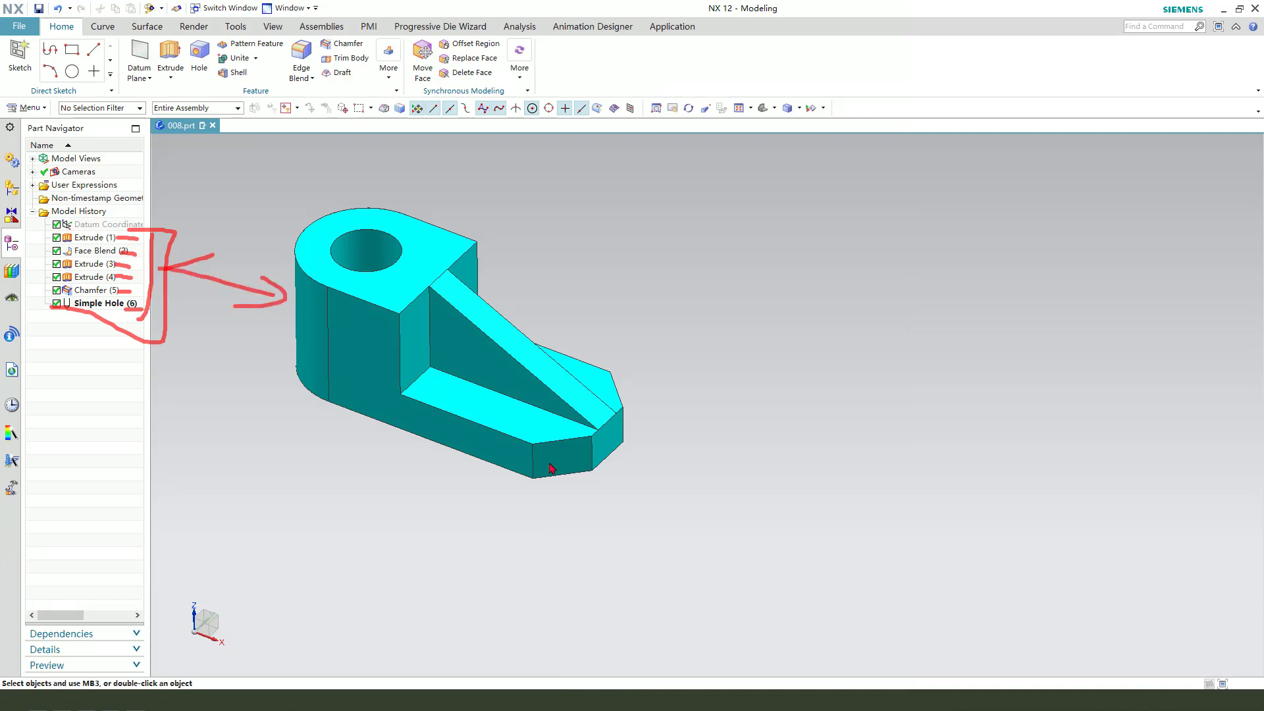
pyautogui.press('Escape')
pyautogui.moveTo(495, 466)
pyautogui.mouseDown(button='middle')
pyautogui.moveTo(479, 429)
pyautogui.moveTo(496, 397)
pyautogui.moveTo(474, 474)
pyautogui.moveTo(500, 467)
pyautogui.mouseUp(button='middle')
pyautogui.moveTo(598, 483); pyautogui.dragTo(672, 480, button='middle')
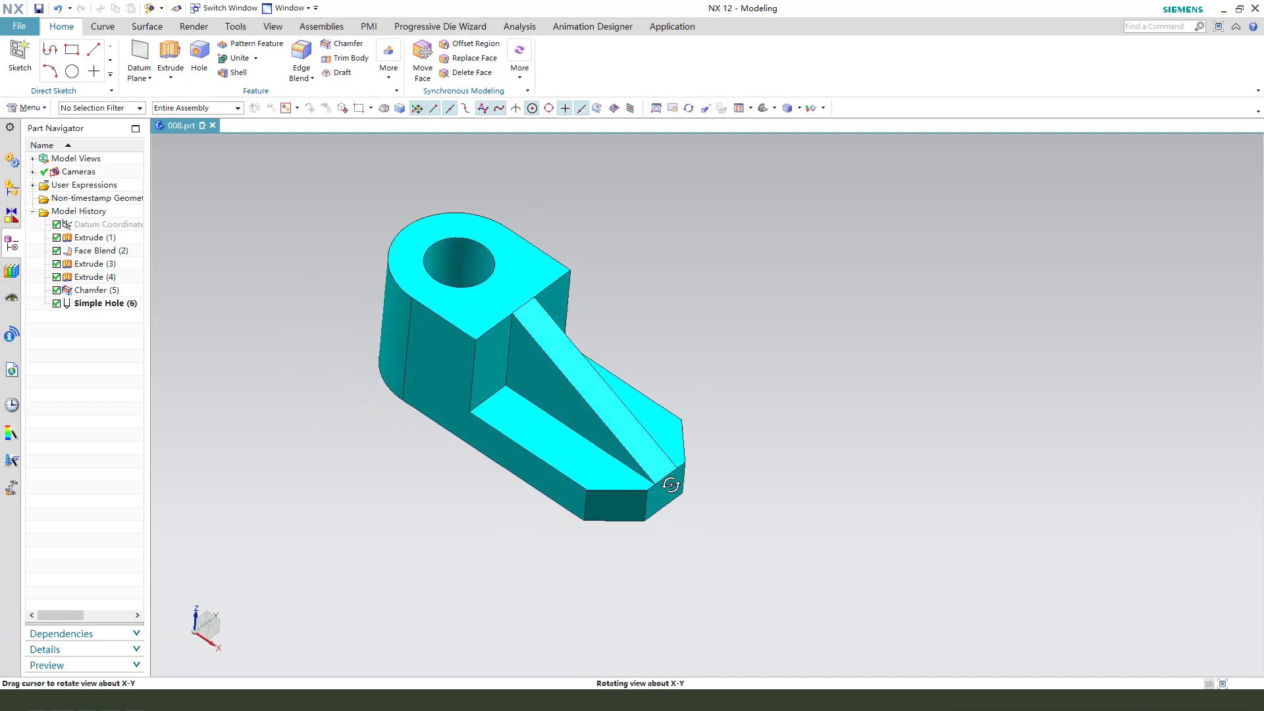